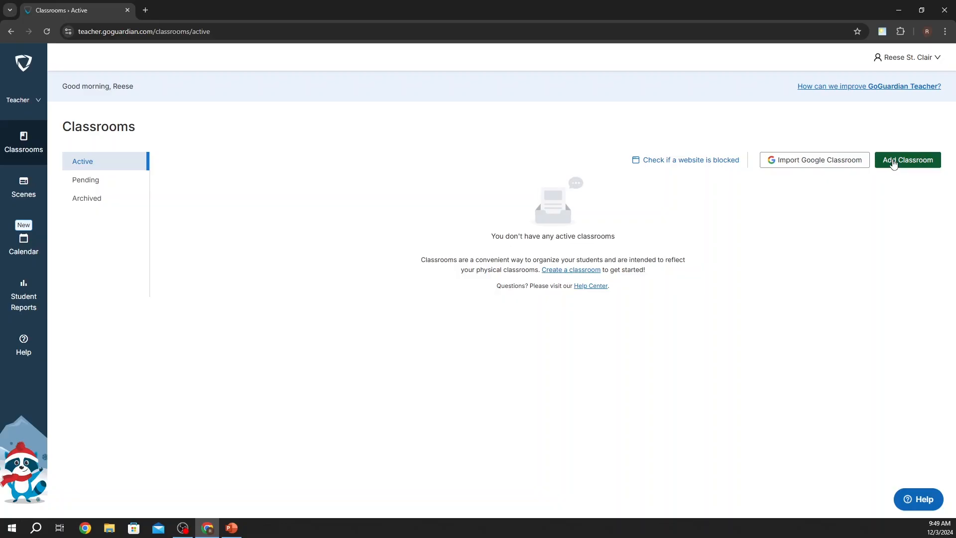
Step: Begin adding a new classroom named "Test Class" with Math as its subject
{"action": "left_click", "coordinate": [894, 163]}
{"action": "left_click", "coordinate": [494, 183]}
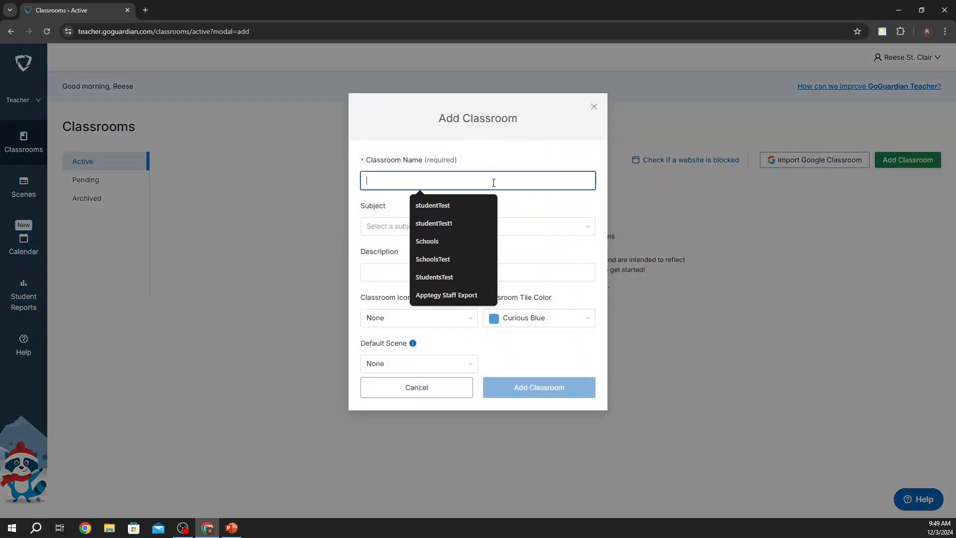
{"action": "type", "text": "Test"}
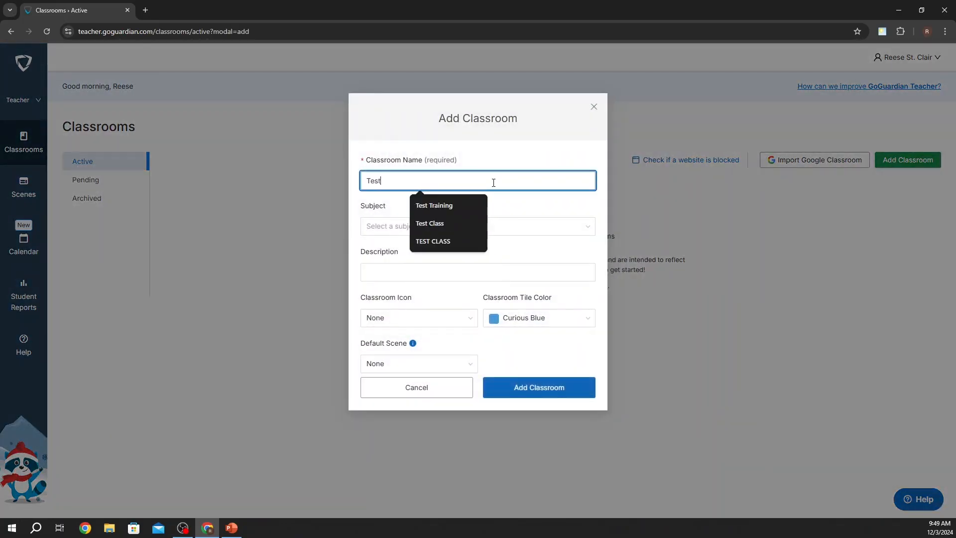
{"action": "type", "text": " Class"}
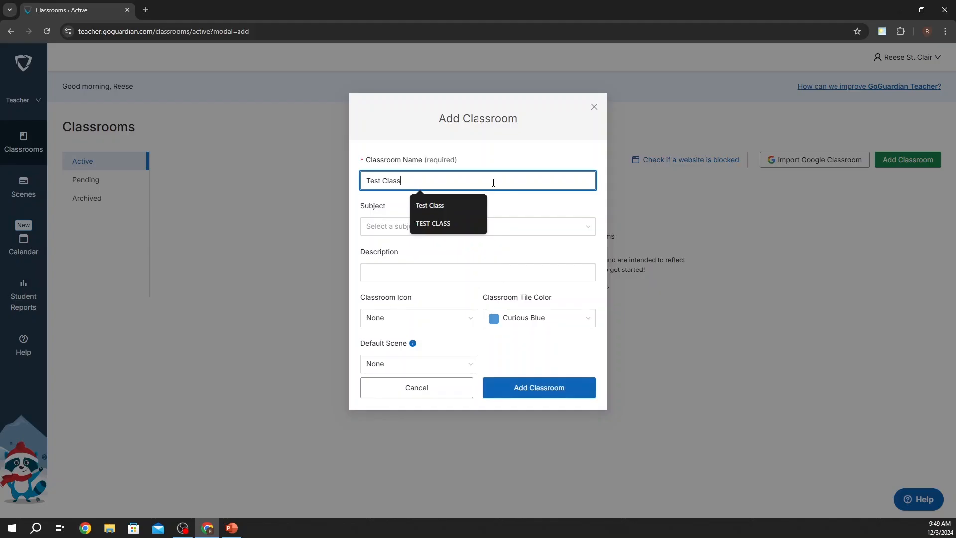
{"action": "left_click", "coordinate": [542, 221]}
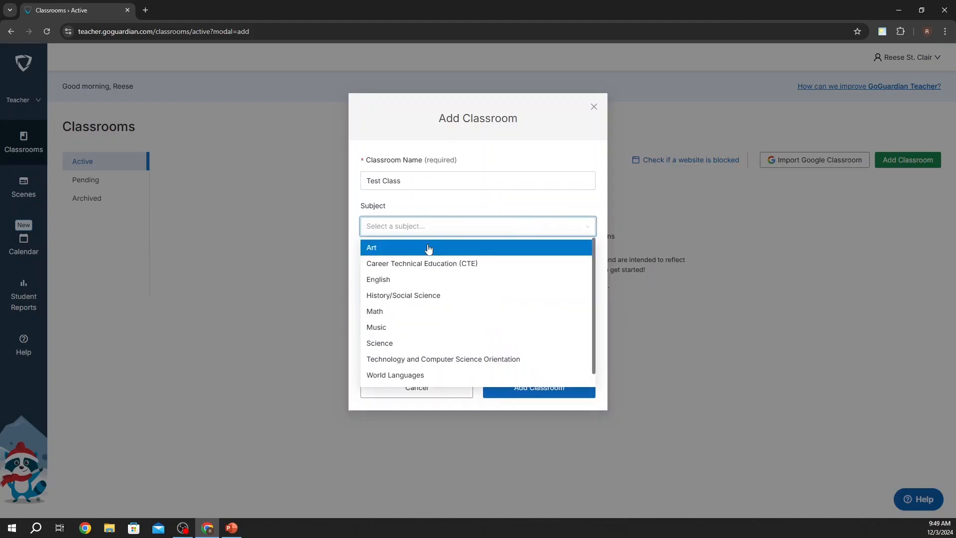
{"action": "left_click", "coordinate": [404, 313]}
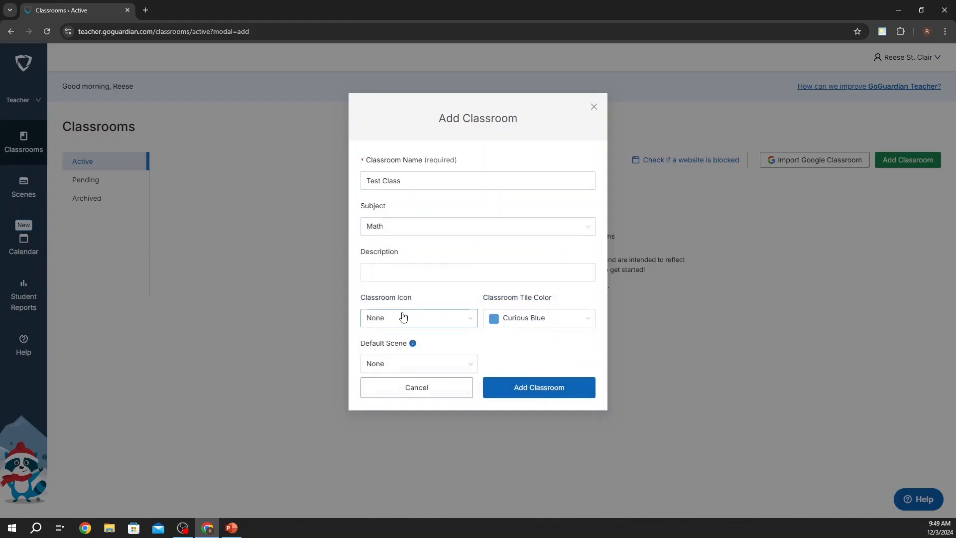
Step: Enter "Test" as the new classroom's description and choose Star as its icon
{"action": "left_click", "coordinate": [401, 272]}
{"action": "type", "text": "Test"}
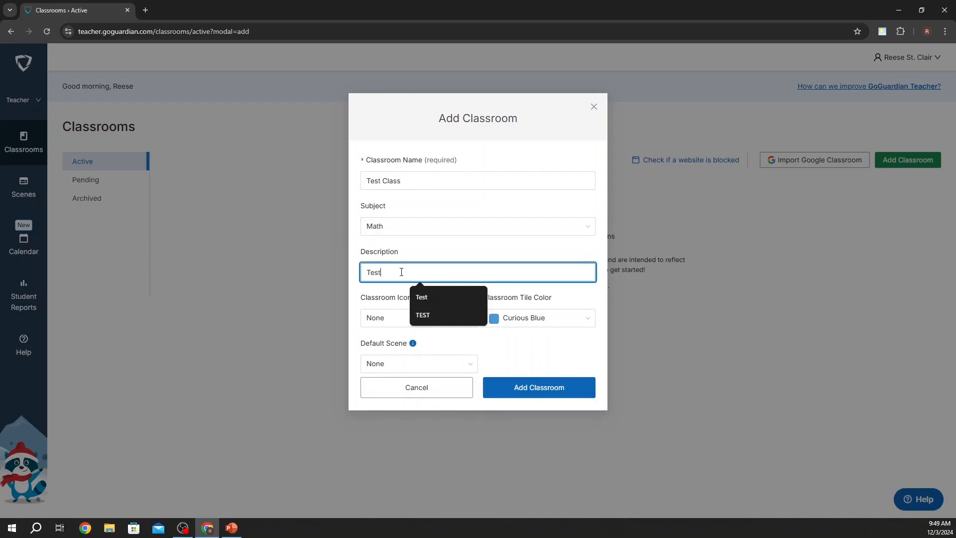
{"action": "left_click", "coordinate": [377, 298]}
{"action": "left_click", "coordinate": [403, 318]}
{"action": "left_click", "coordinate": [404, 354]}
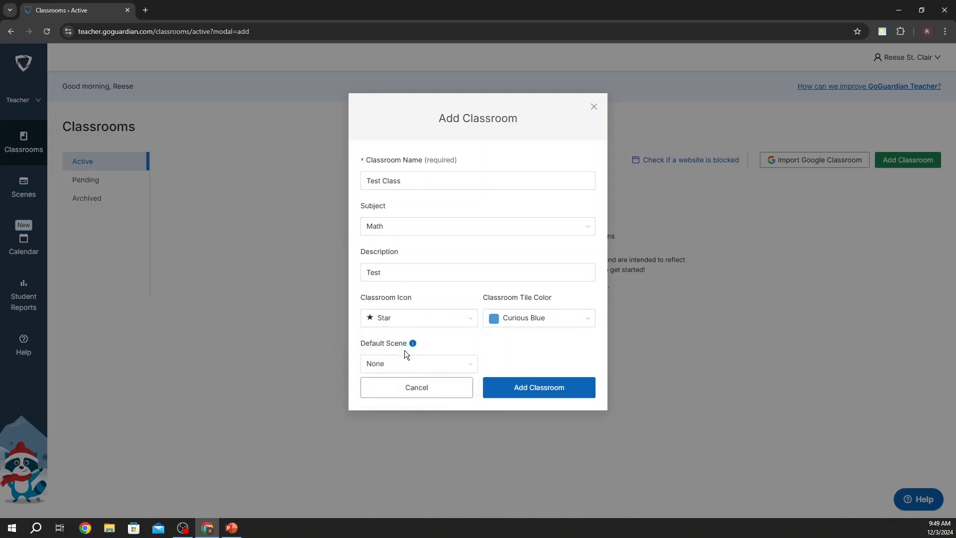
Step: Keep Curious Blue as the tile color and None as the default scene, and create the classroom
{"action": "left_click", "coordinate": [510, 321]}
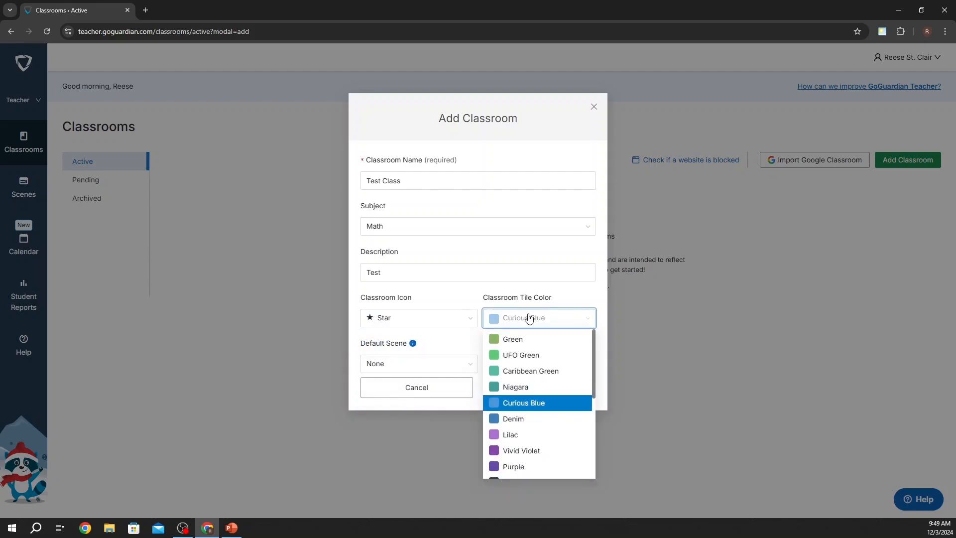
{"action": "left_click", "coordinate": [529, 319]}
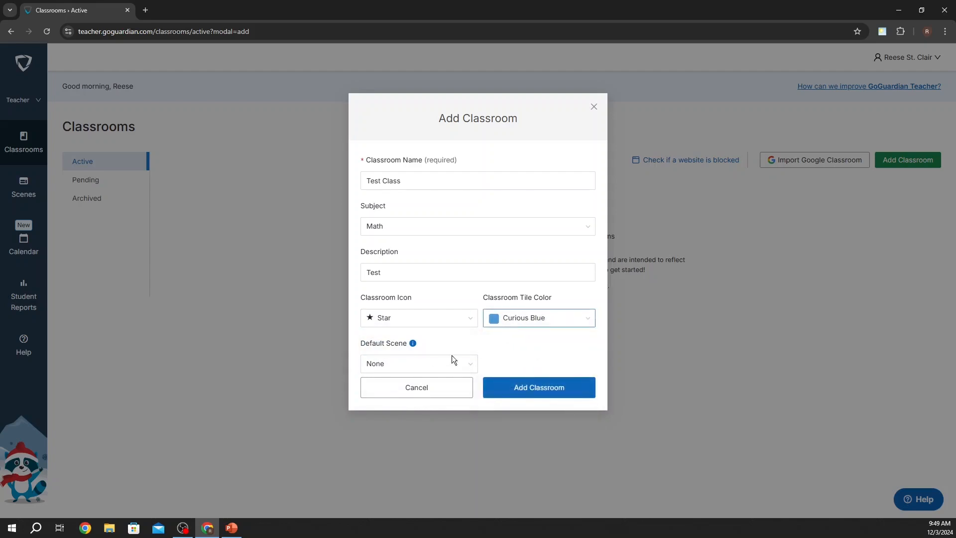
{"action": "left_click", "coordinate": [427, 364]}
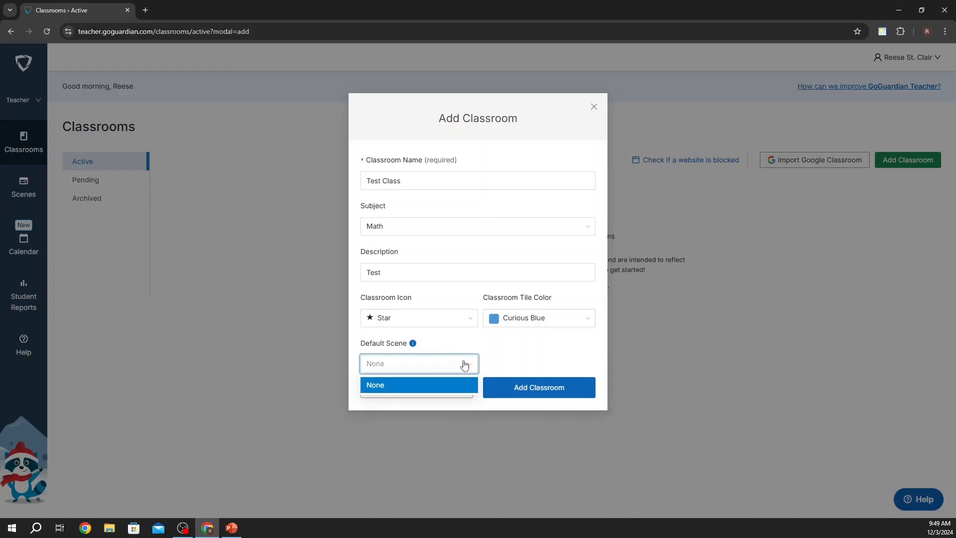
{"action": "left_click", "coordinate": [464, 365]}
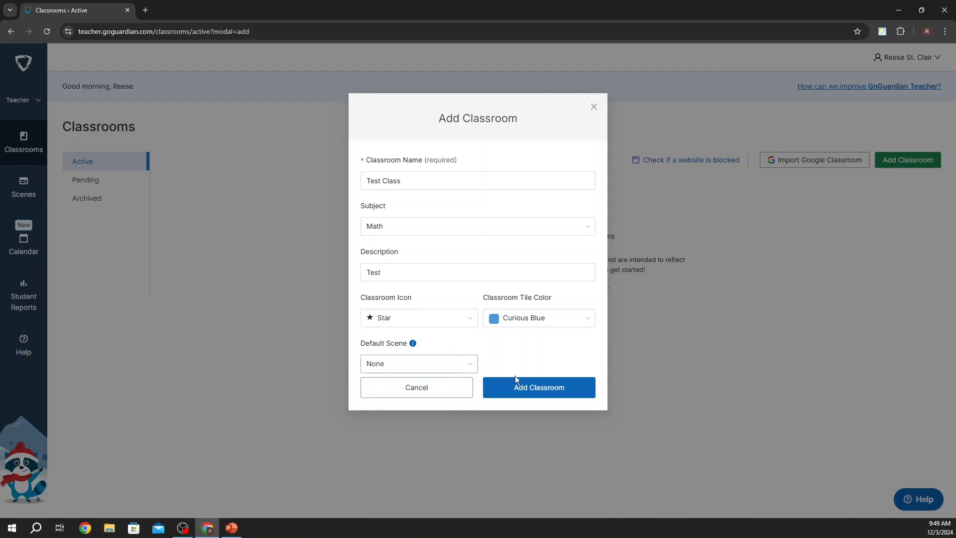
{"action": "left_click", "coordinate": [530, 385]}
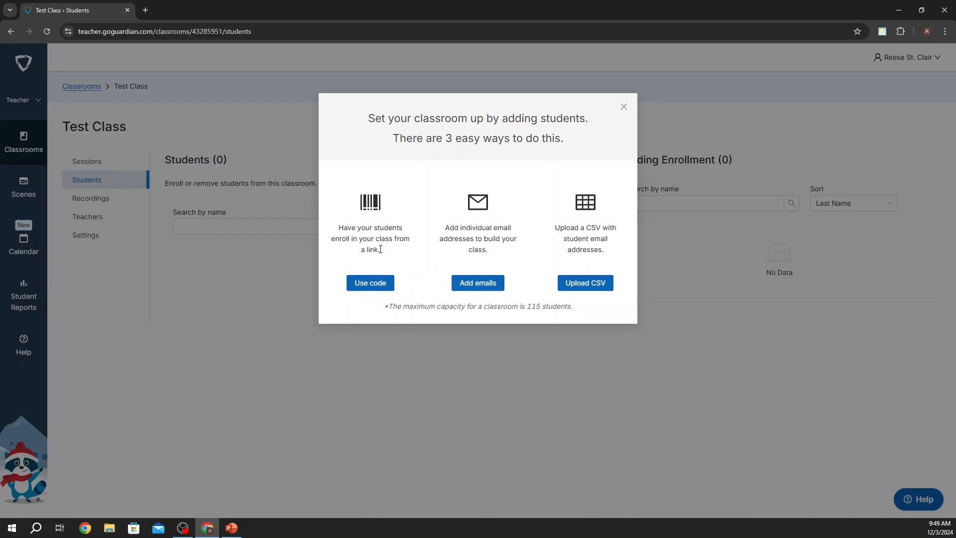
Step: Examine the enroll code and the CSV import option for adding students to the classroom
{"action": "left_click", "coordinate": [379, 282]}
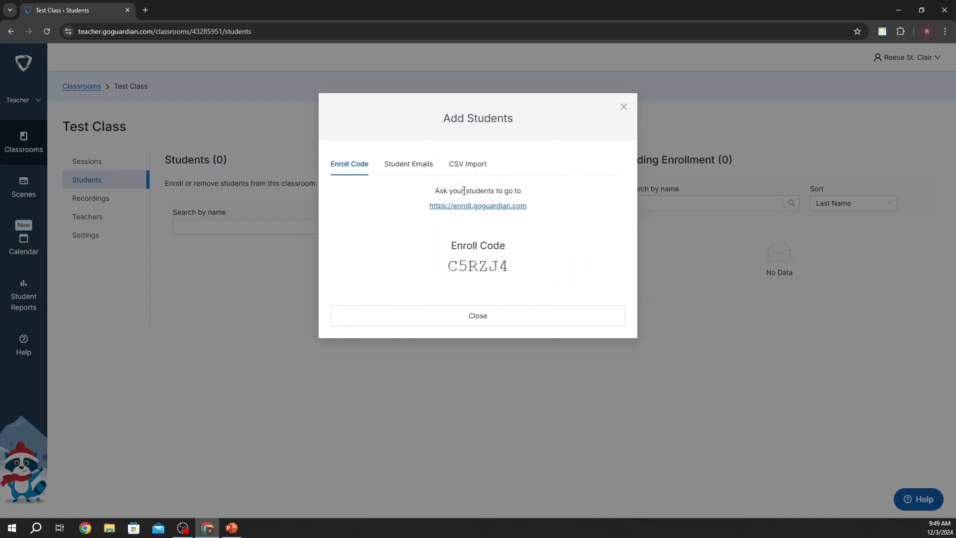
{"action": "left_click_drag", "start_coordinate": [446, 264], "coordinate": [538, 262]}
{"action": "left_click", "coordinate": [509, 265]}
{"action": "left_click", "coordinate": [467, 167]}
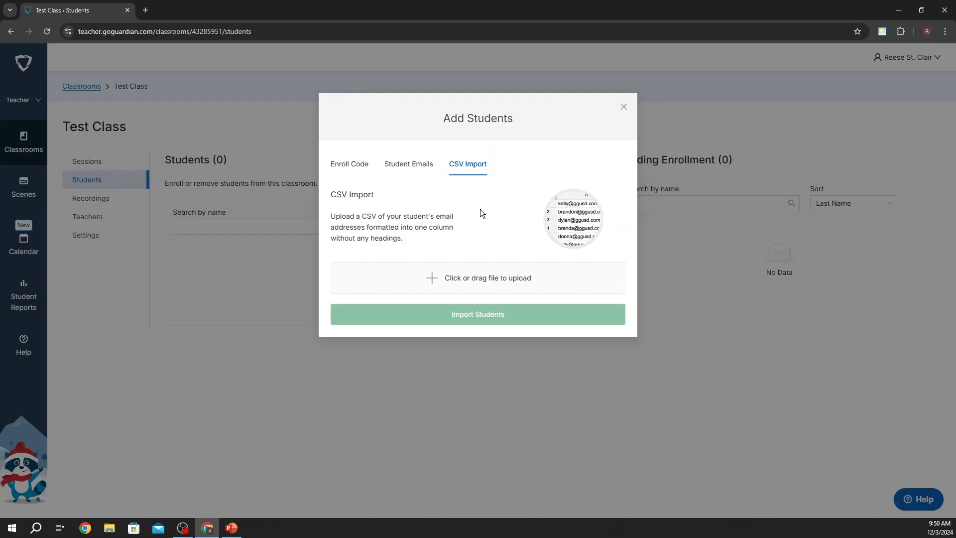
Step: Add one student to Test Class by entering the student's school email address
{"action": "left_click", "coordinate": [407, 165]}
{"action": "left_click", "coordinate": [396, 206]}
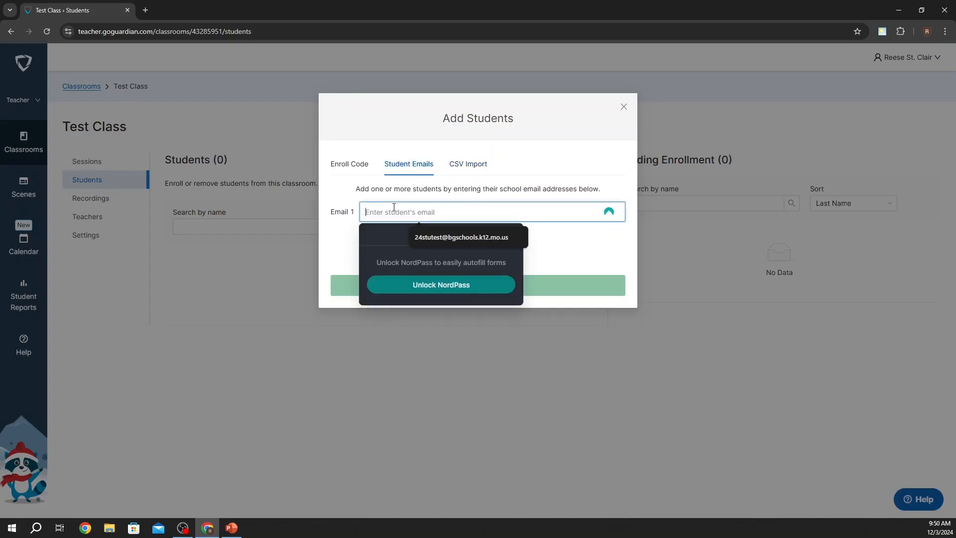
{"action": "type", "text": "24stu"}
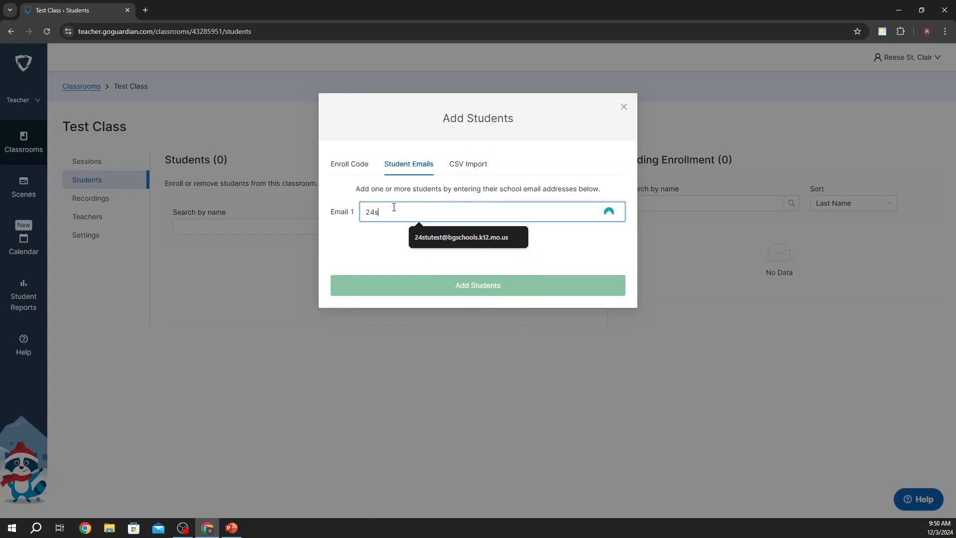
{"action": "left_click", "coordinate": [452, 234]}
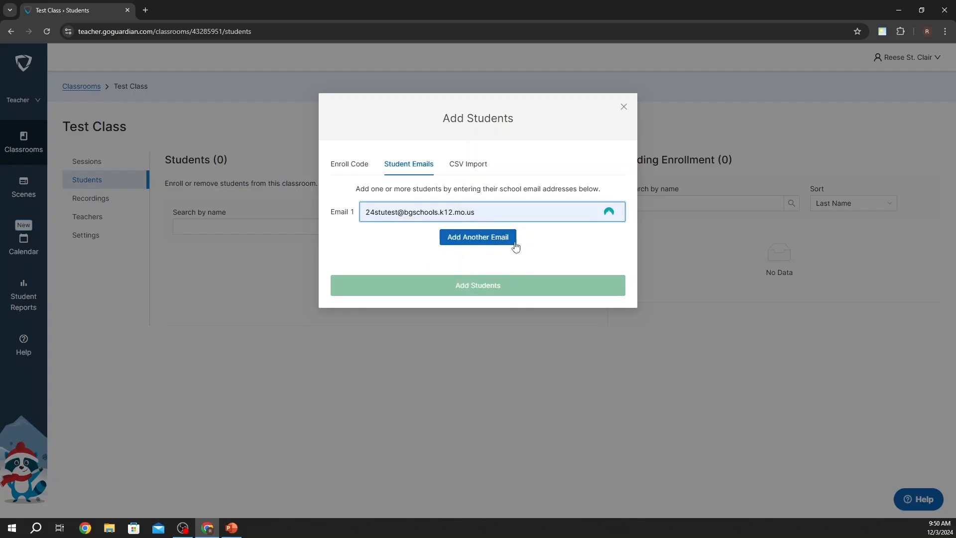
{"action": "left_click", "coordinate": [520, 286]}
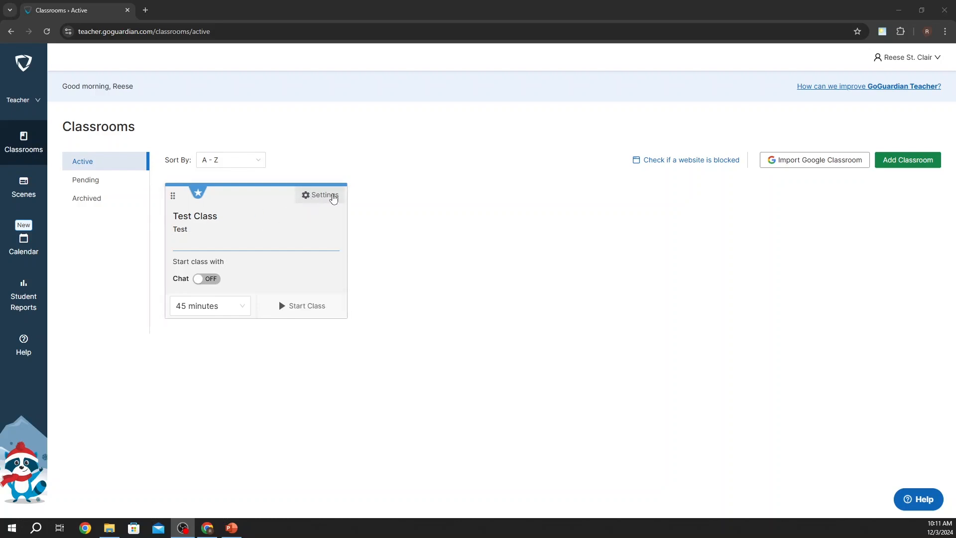
Step: Open Test Class from its tile and examine the classroom information in its settings
{"action": "left_click", "coordinate": [334, 198]}
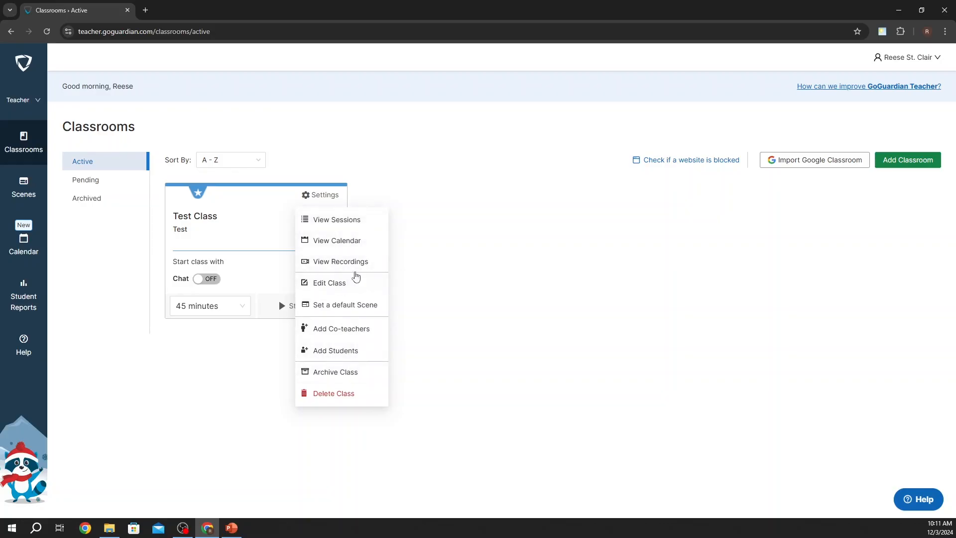
{"action": "left_click", "coordinate": [265, 227]}
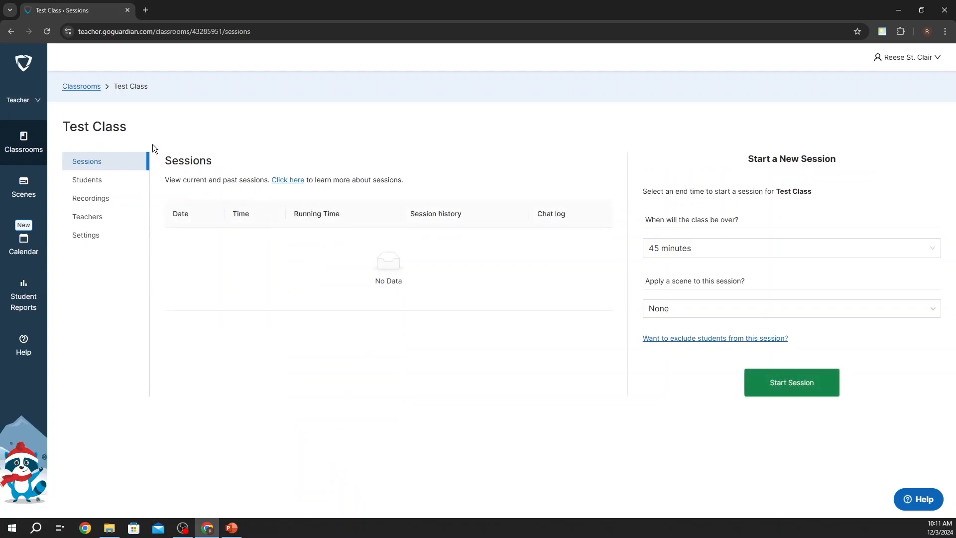
{"action": "left_click", "coordinate": [99, 239]}
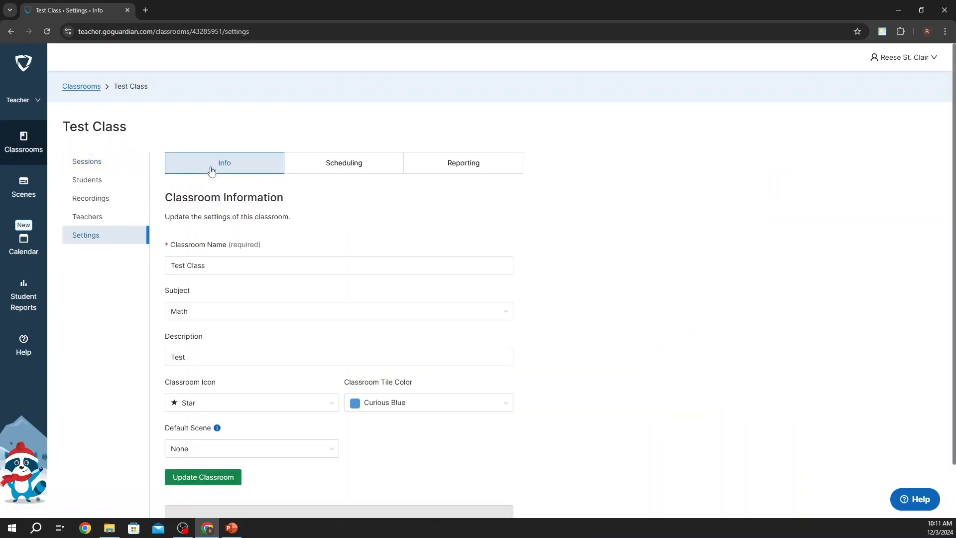
{"action": "scroll", "coordinate": [267, 239], "scroll_direction": "down", "scroll_amount": 1}
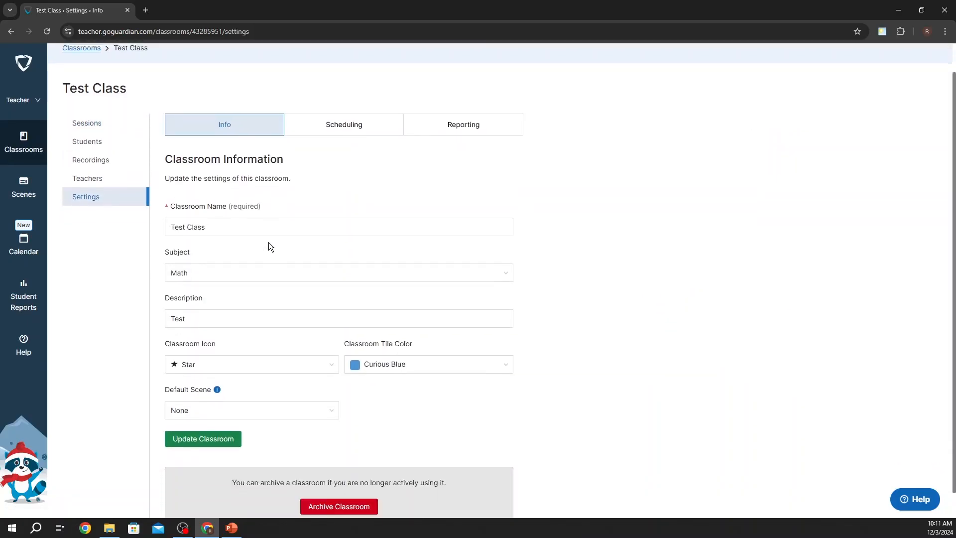
{"action": "left_click", "coordinate": [286, 401]}
{"action": "left_click", "coordinate": [277, 401]}
{"action": "scroll", "coordinate": [379, 398], "scroll_direction": "up", "scroll_amount": 1}
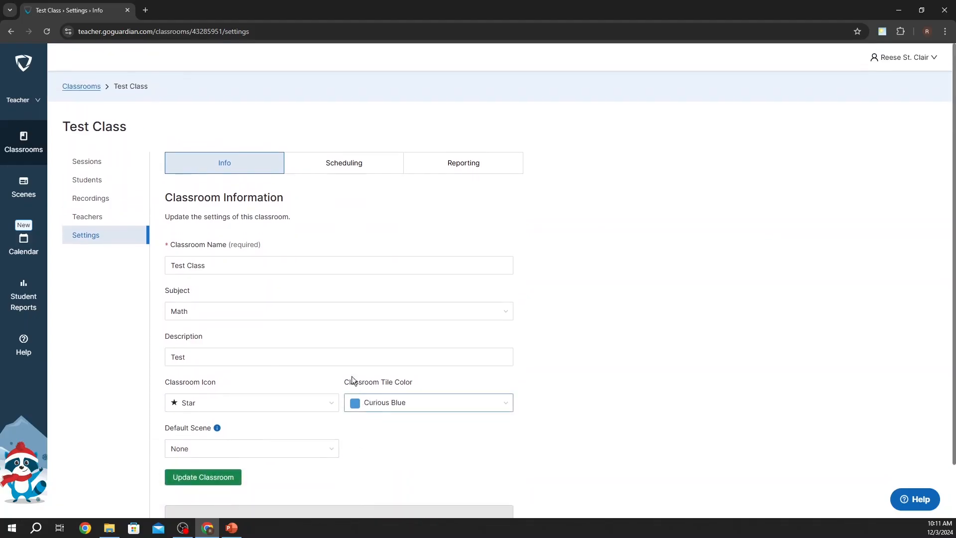
Step: Examine Test Class's session scheduling fields with the repeat choices, and its reporting preferences
{"action": "left_click", "coordinate": [339, 163]}
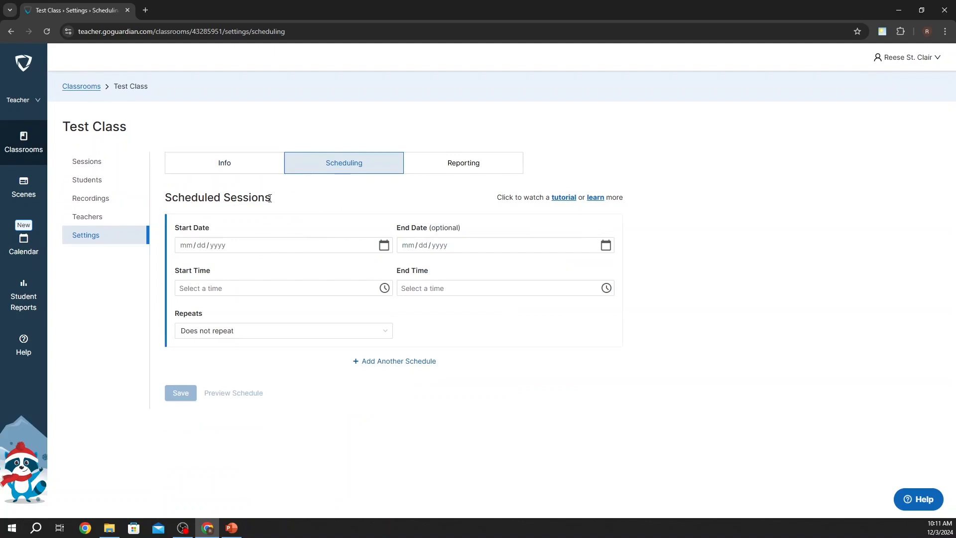
{"action": "left_click", "coordinate": [311, 335]}
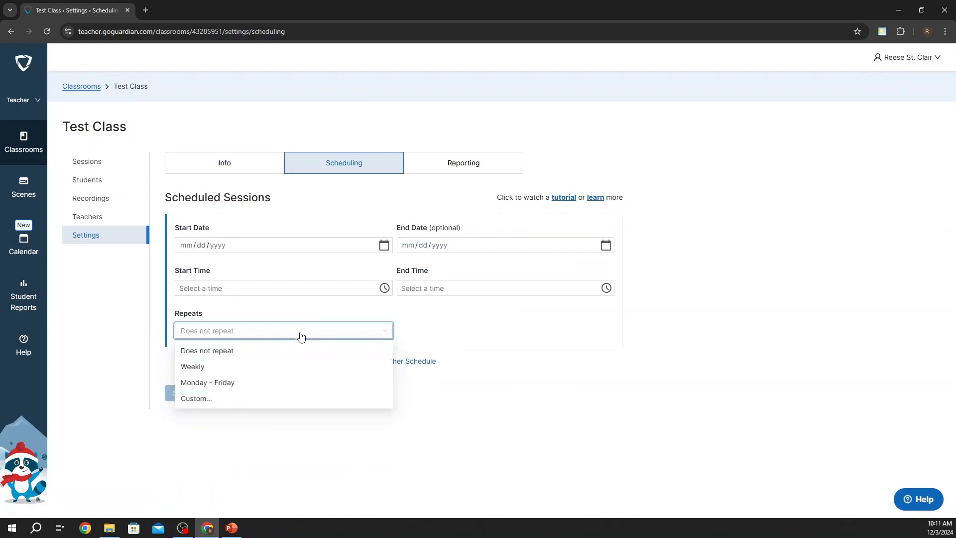
{"action": "left_click", "coordinate": [301, 334]}
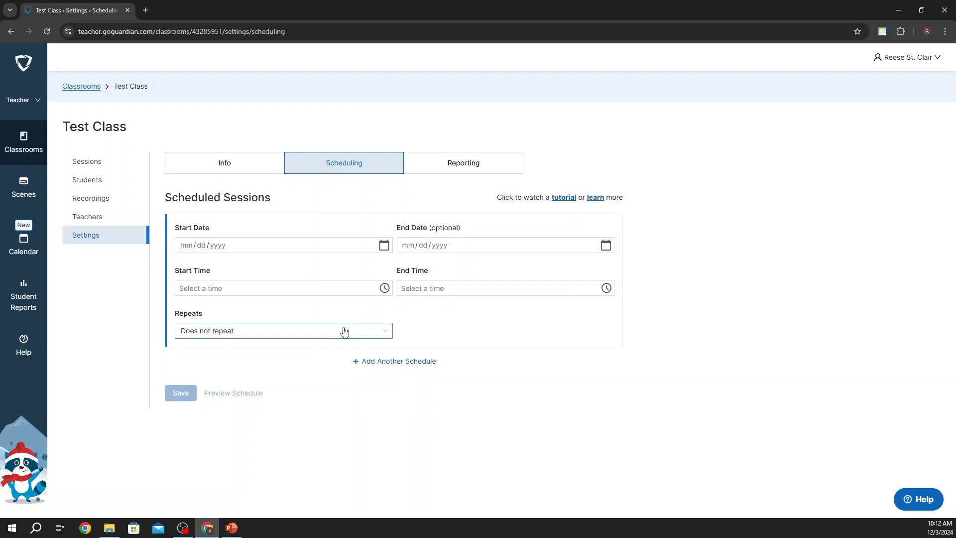
{"action": "left_click", "coordinate": [440, 170]}
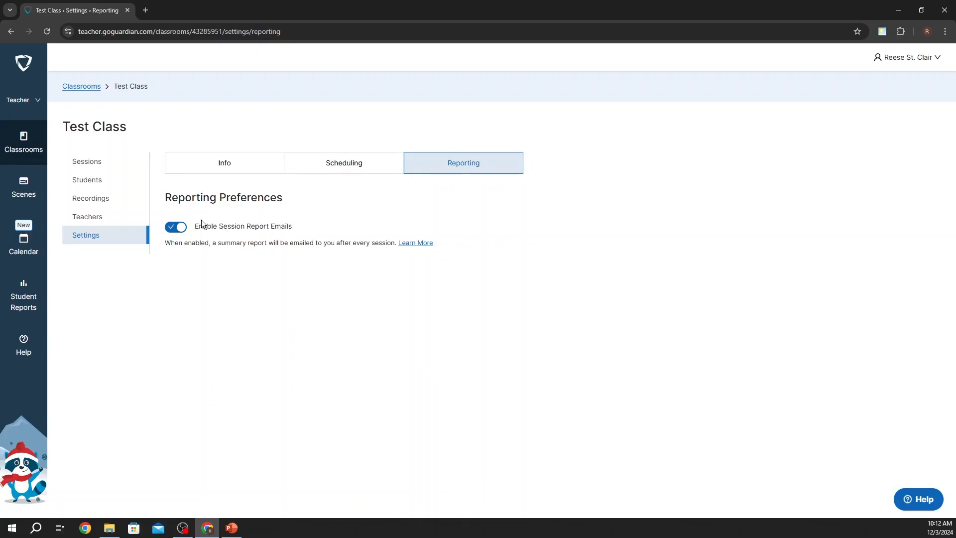
Step: Look through Test Class's teachers, recordings, students and sessions pages
{"action": "left_click", "coordinate": [116, 220]}
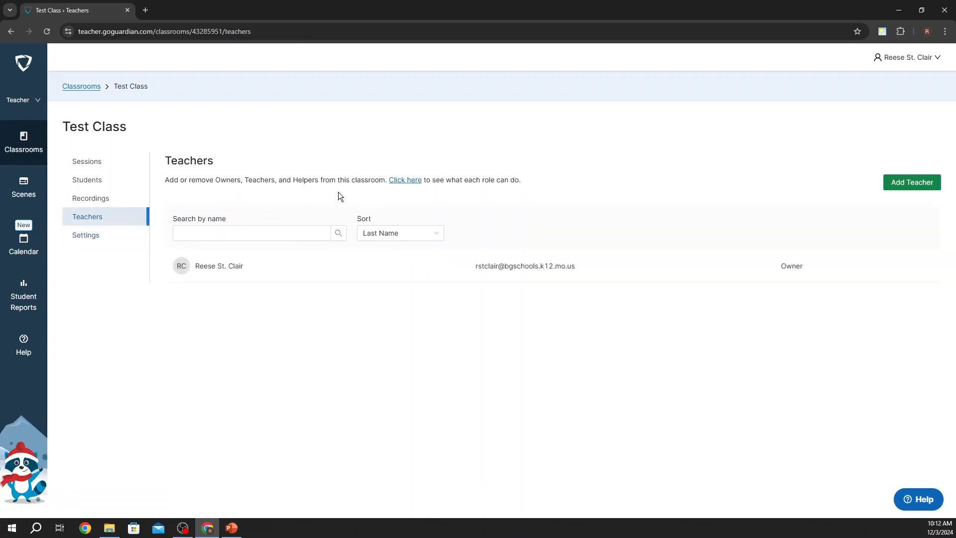
{"action": "left_click", "coordinate": [119, 198]}
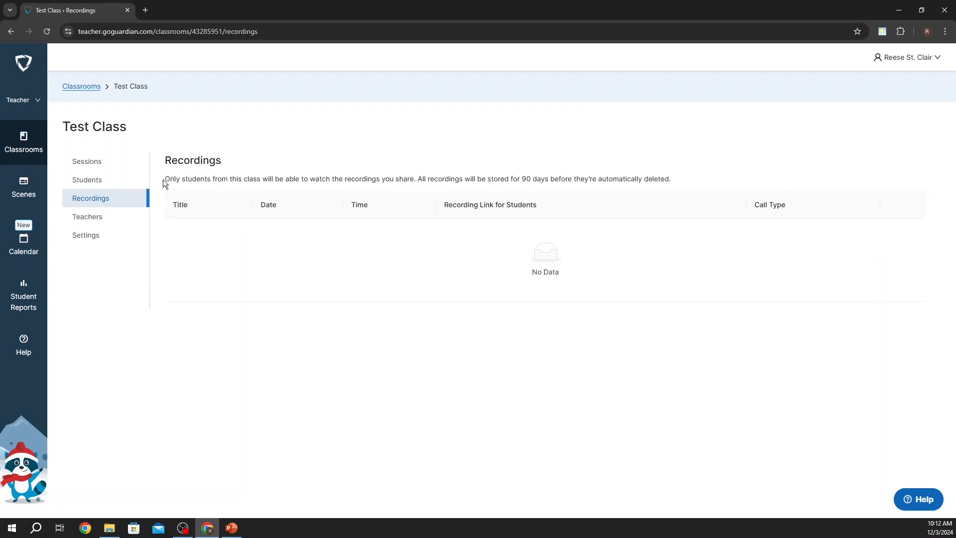
{"action": "left_click", "coordinate": [120, 180]}
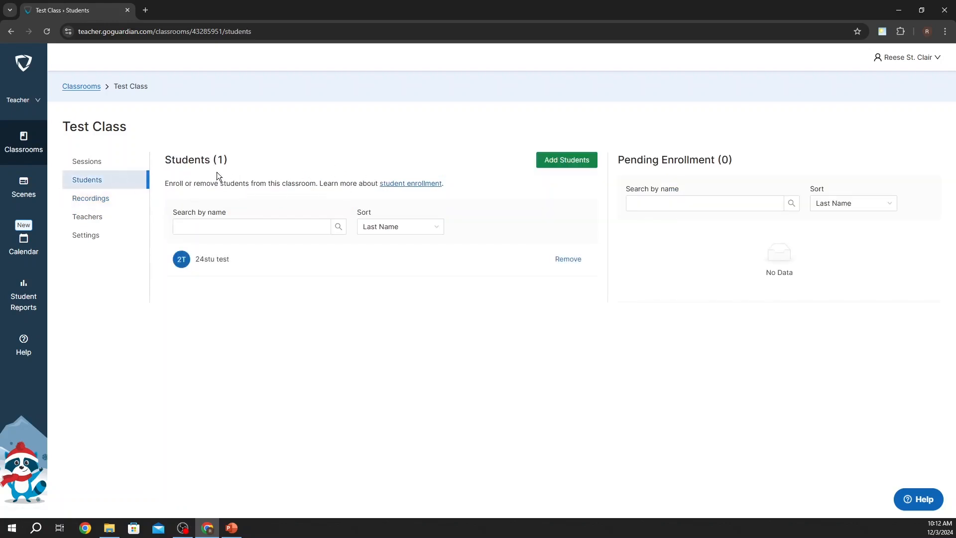
{"action": "left_click", "coordinate": [115, 161]}
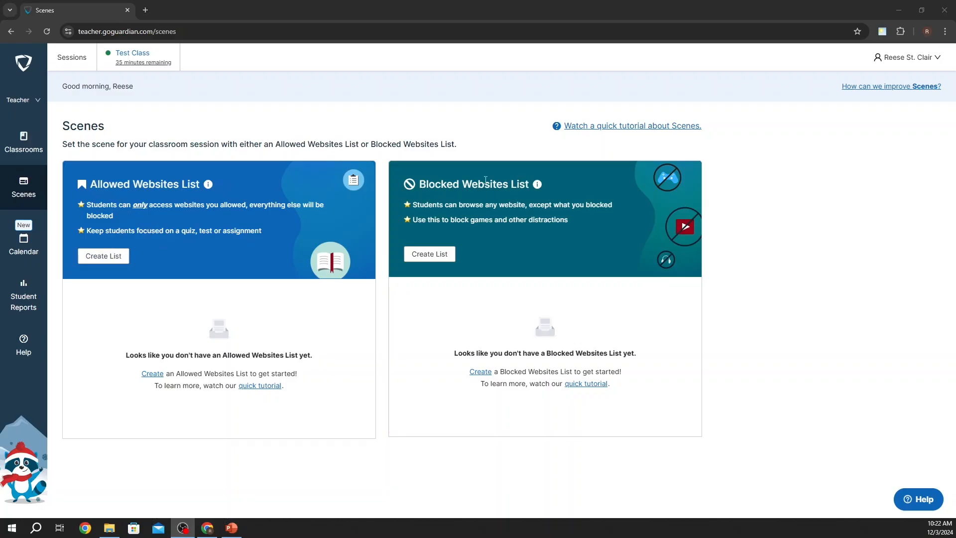
Step: Create a blocked websites list named "No youtube" with the description "no youtube"
{"action": "left_click", "coordinate": [140, 204]}
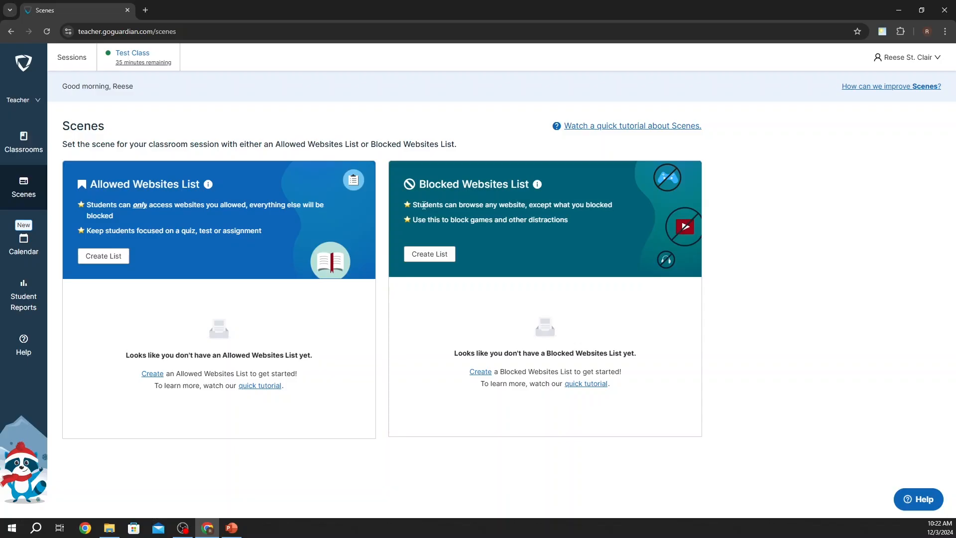
{"action": "left_click", "coordinate": [448, 255]}
{"action": "left_click", "coordinate": [132, 165]}
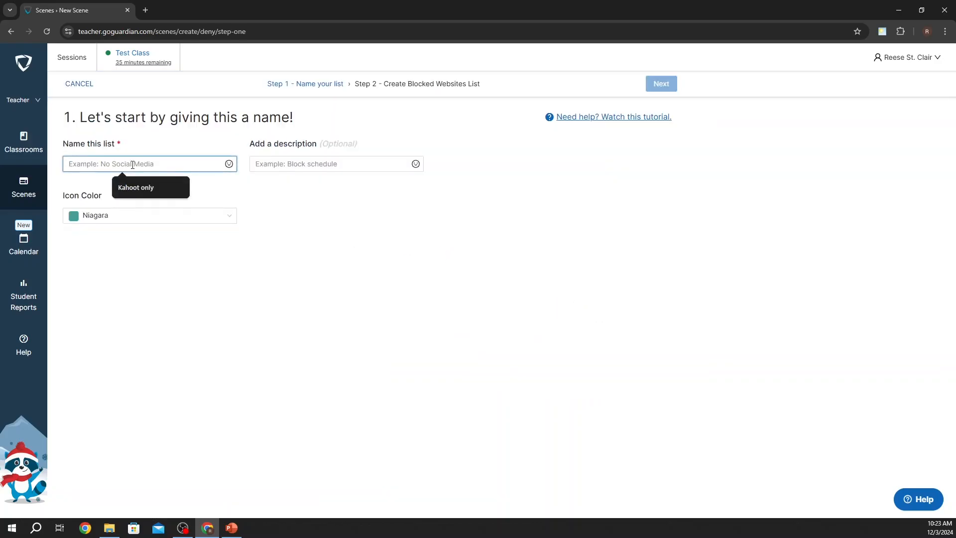
{"action": "type", "text": "No youtube"}
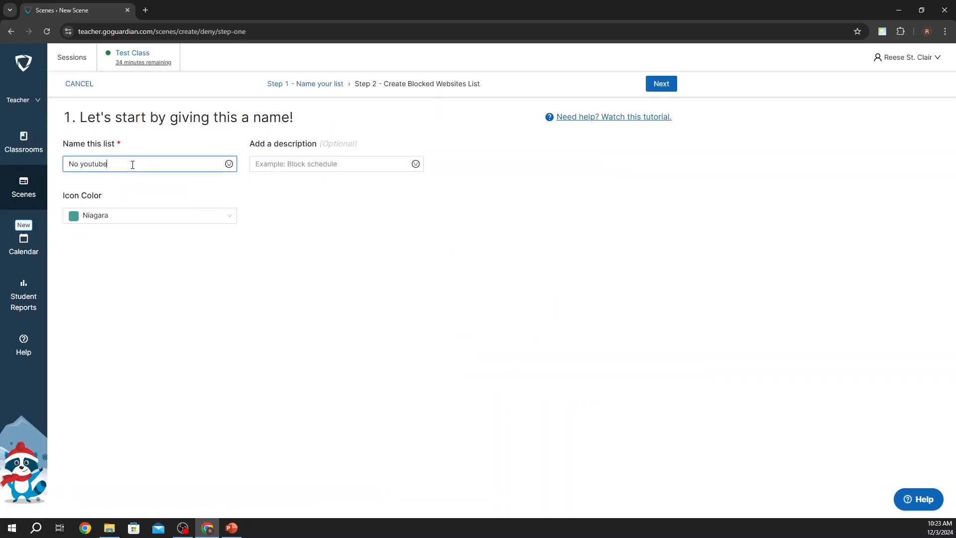
{"action": "left_click", "coordinate": [279, 165]}
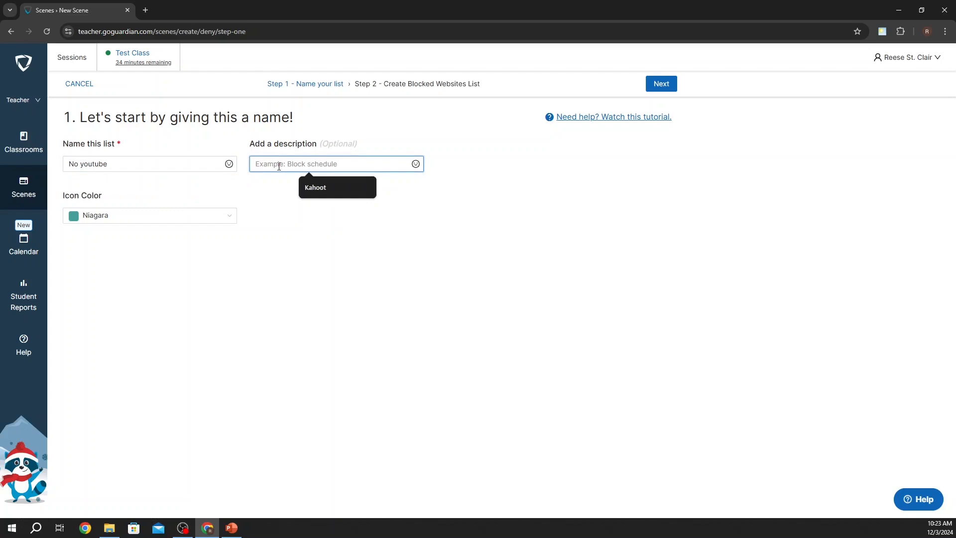
{"action": "type", "text": "no youtube"}
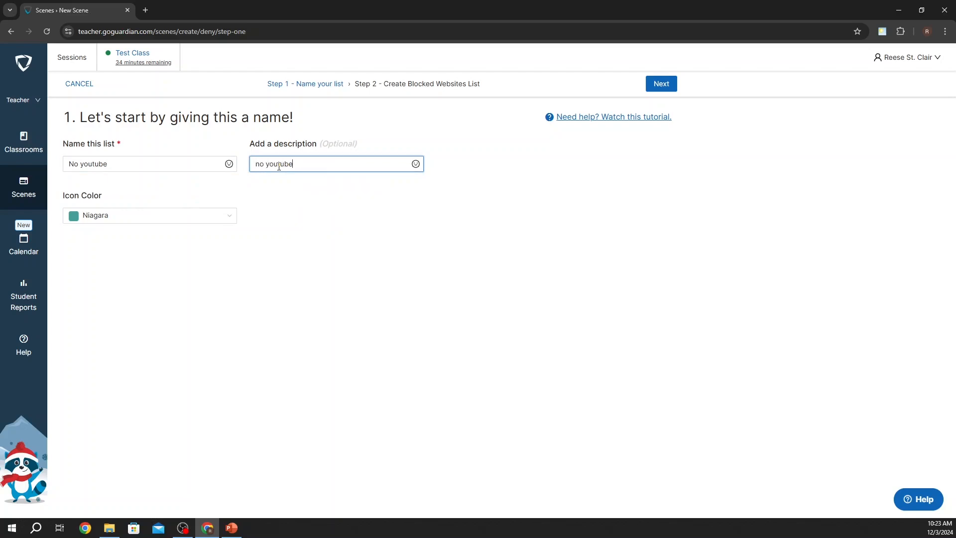
Step: Set the list's icon color to Cherry Red and continue to choosing the blocked websites
{"action": "left_click", "coordinate": [132, 217]}
{"action": "scroll", "coordinate": [143, 319], "scroll_direction": "down", "scroll_amount": 5}
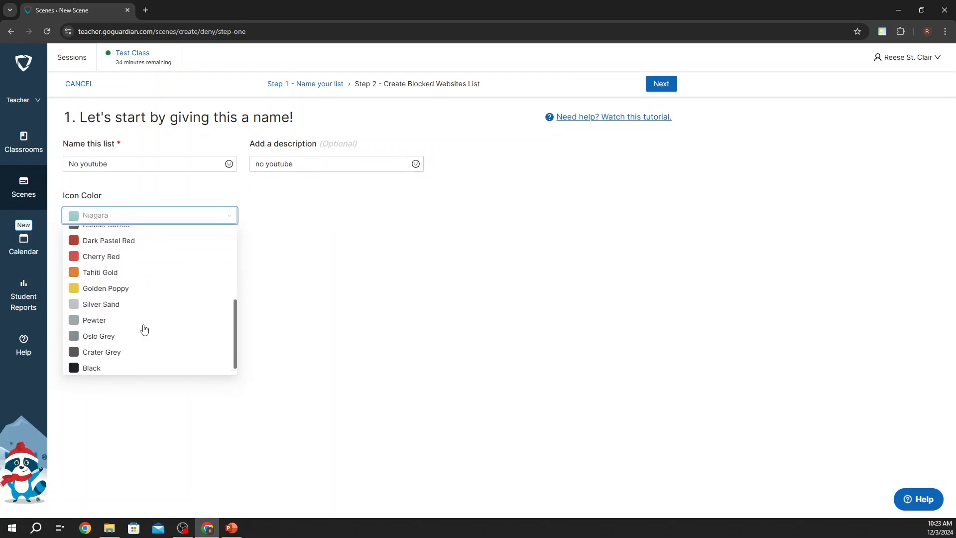
{"action": "left_click", "coordinate": [162, 255]}
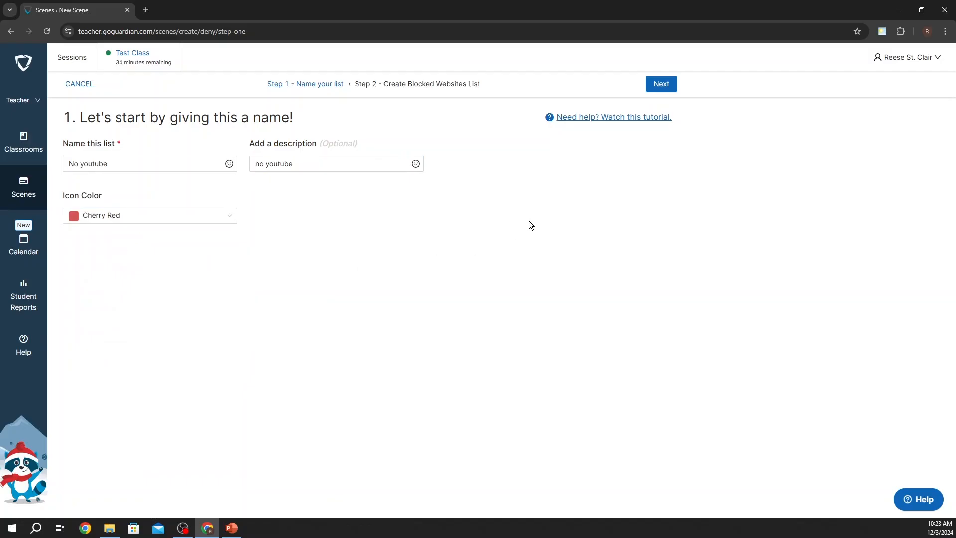
{"action": "left_click", "coordinate": [662, 85]}
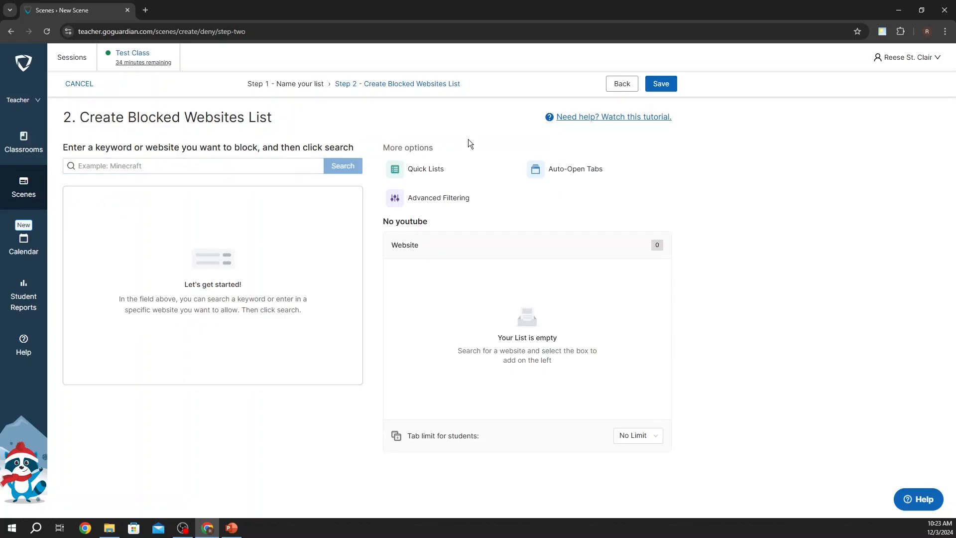
Step: Look over the scene's Quick Lists and Advanced Filtering options, closing each without changes
{"action": "left_click", "coordinate": [446, 171]}
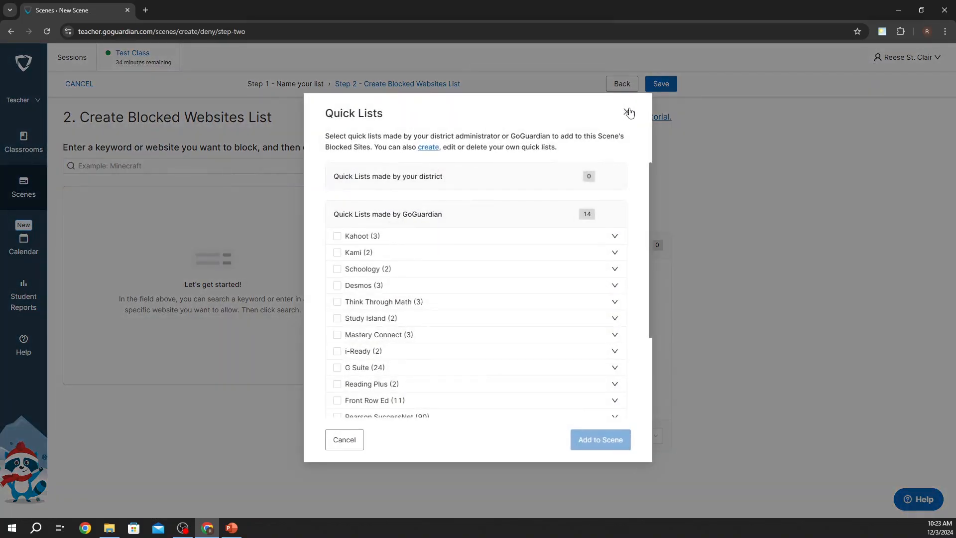
{"action": "left_click", "coordinate": [627, 111]}
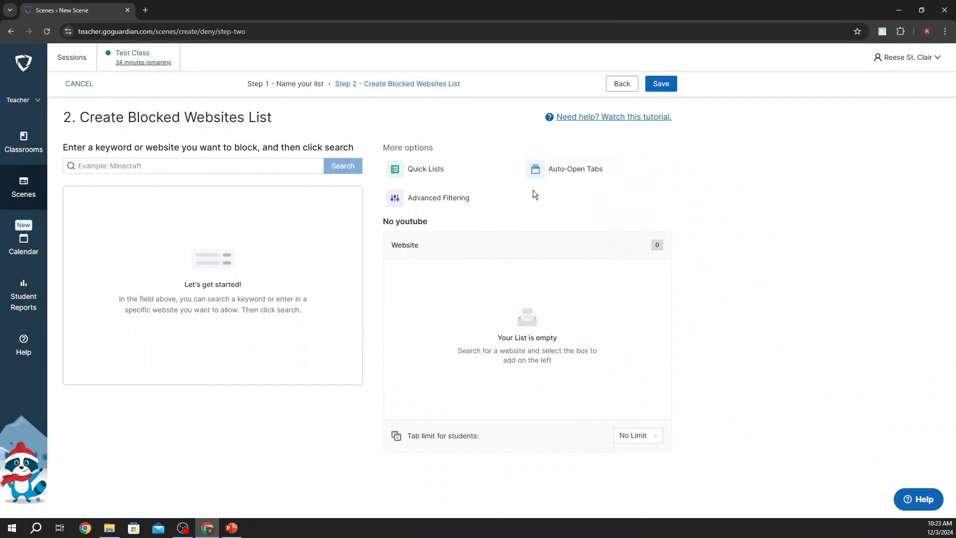
{"action": "left_click", "coordinate": [473, 199]}
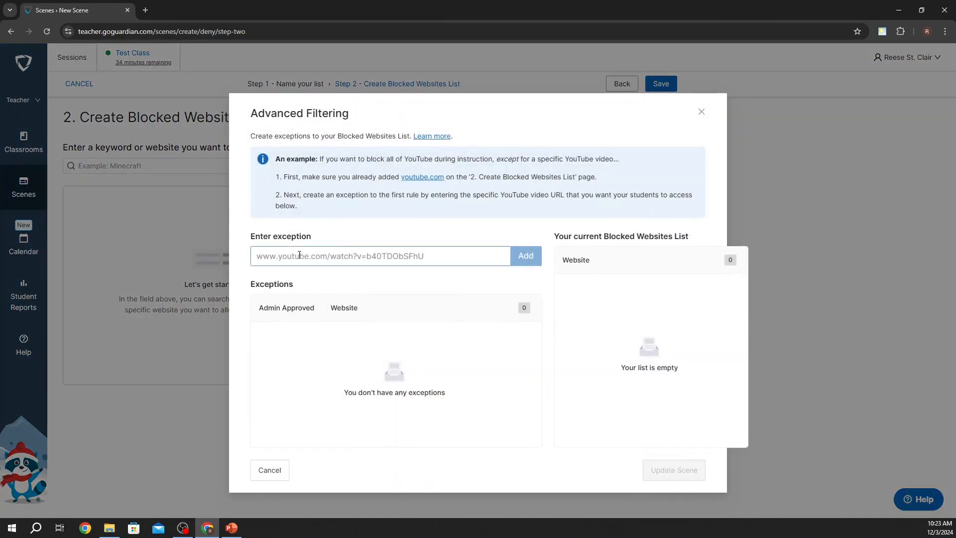
{"action": "left_click", "coordinate": [701, 111]}
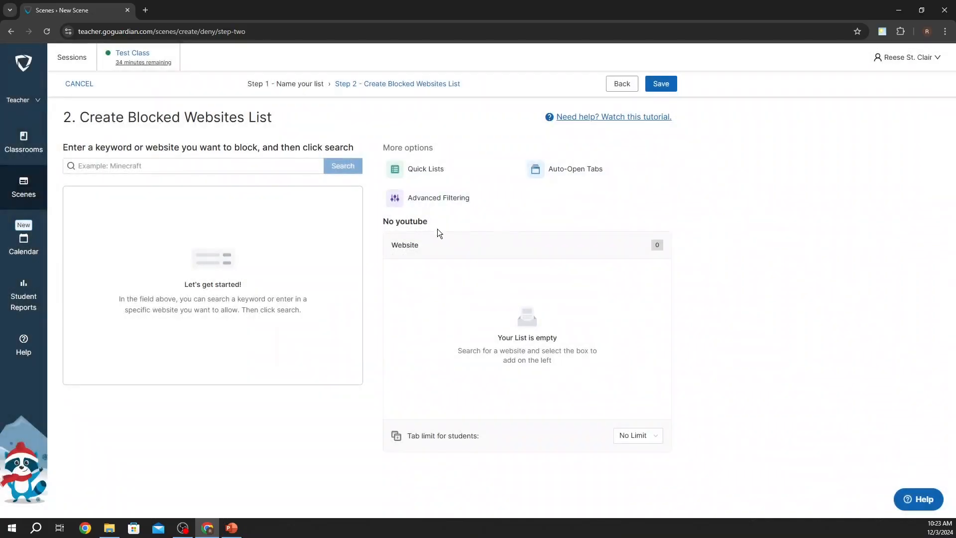
Step: Search for "youtube" and add the YouTube site, youtube.com, to the No youtube blocked list
{"action": "left_click", "coordinate": [157, 164]}
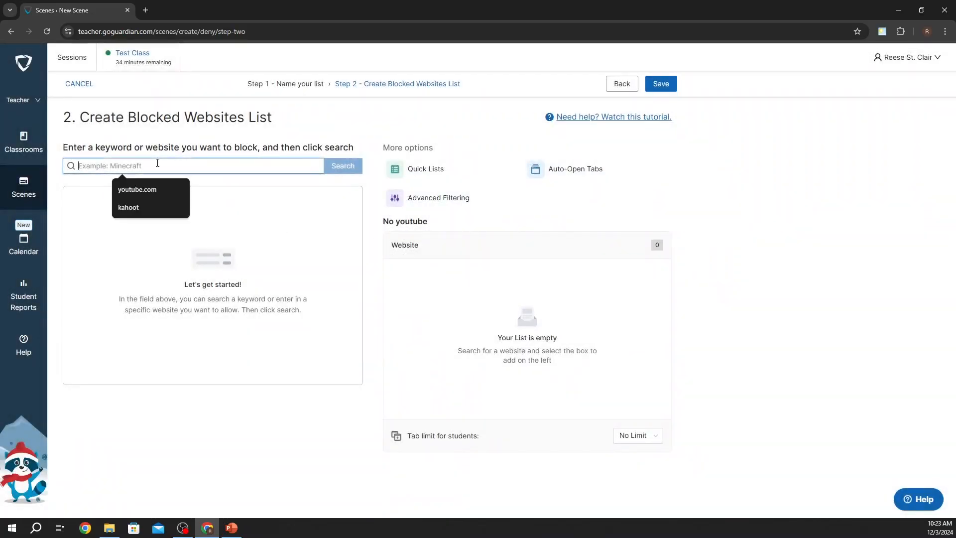
{"action": "type", "text": "youtube"}
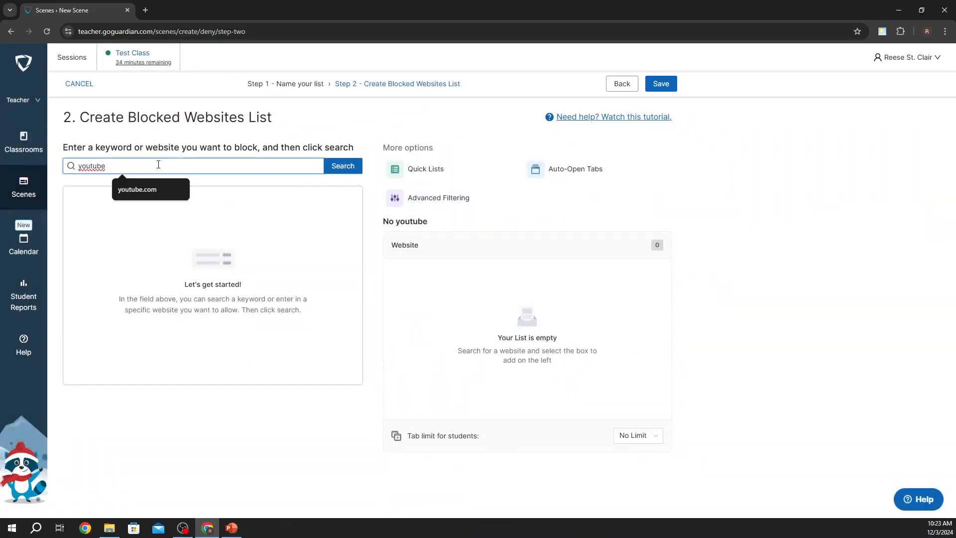
{"action": "left_click", "coordinate": [342, 166]}
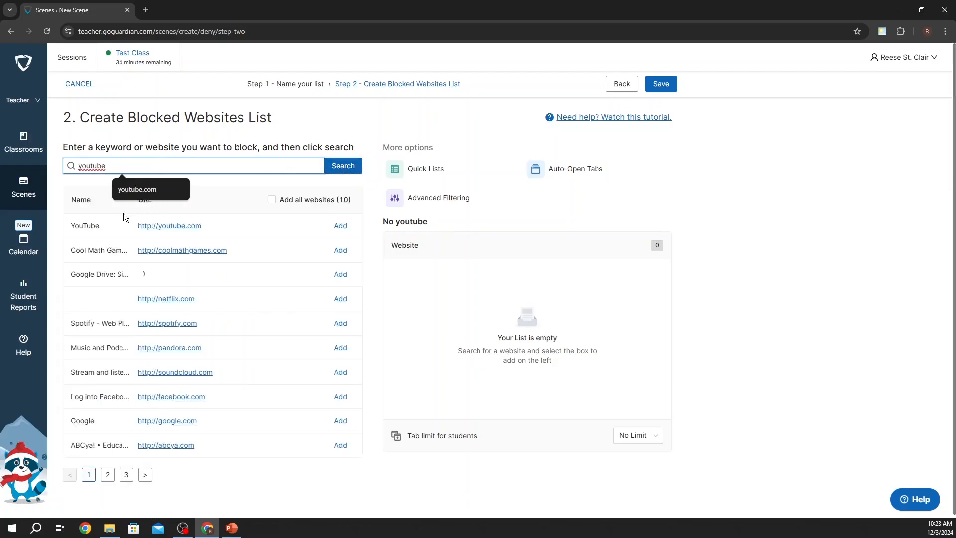
{"action": "left_click_drag", "start_coordinate": [73, 226], "coordinate": [112, 229]}
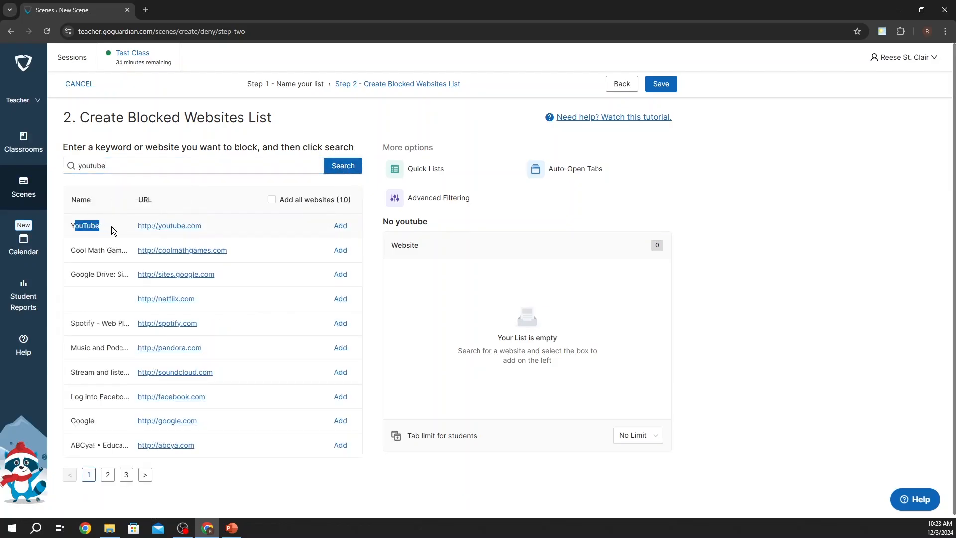
{"action": "left_click", "coordinate": [336, 226]}
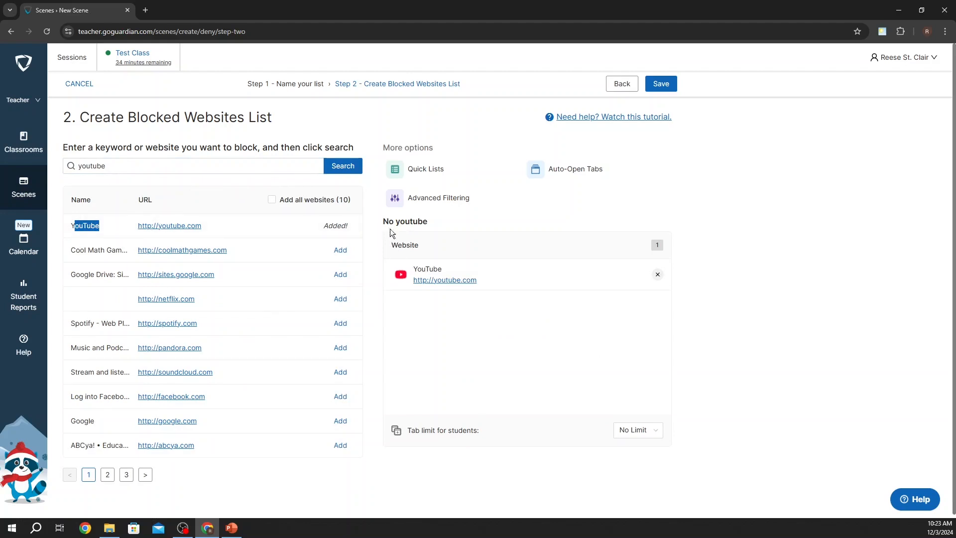
{"action": "left_click_drag", "start_coordinate": [380, 227], "coordinate": [434, 226]}
{"action": "left_click", "coordinate": [432, 226]}
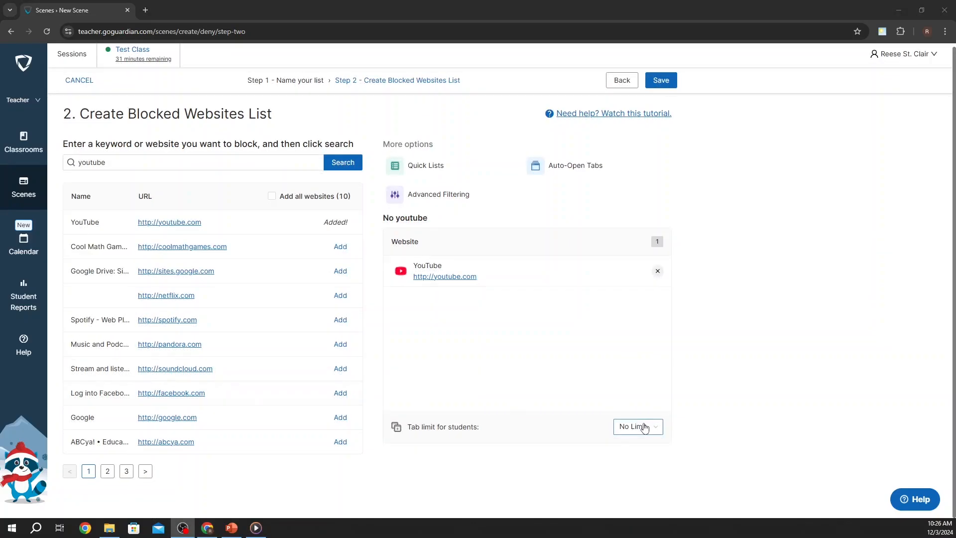
Step: Show the student tab limit choices and open five blank browser tabs to illustrate excess tabs
{"action": "left_click", "coordinate": [646, 431]}
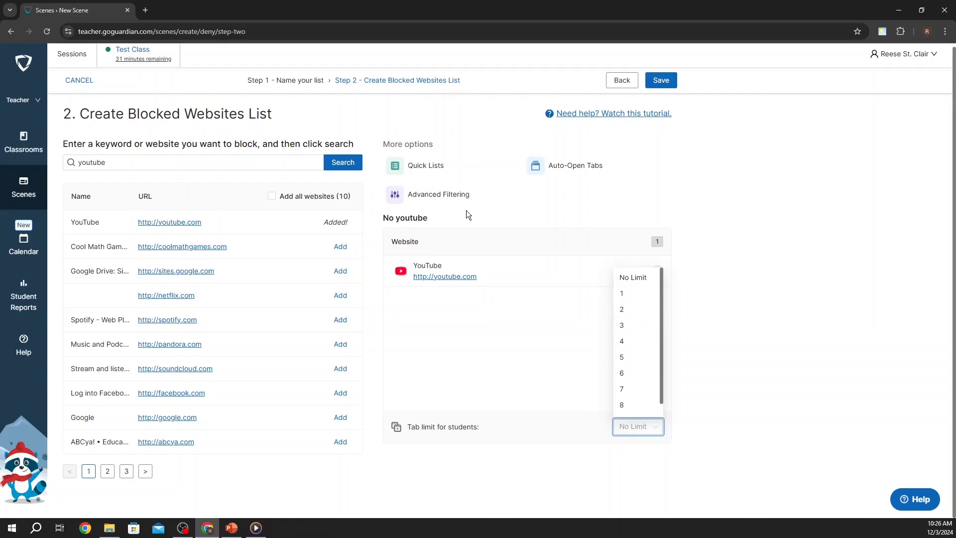
{"action": "left_click", "coordinate": [146, 10]}
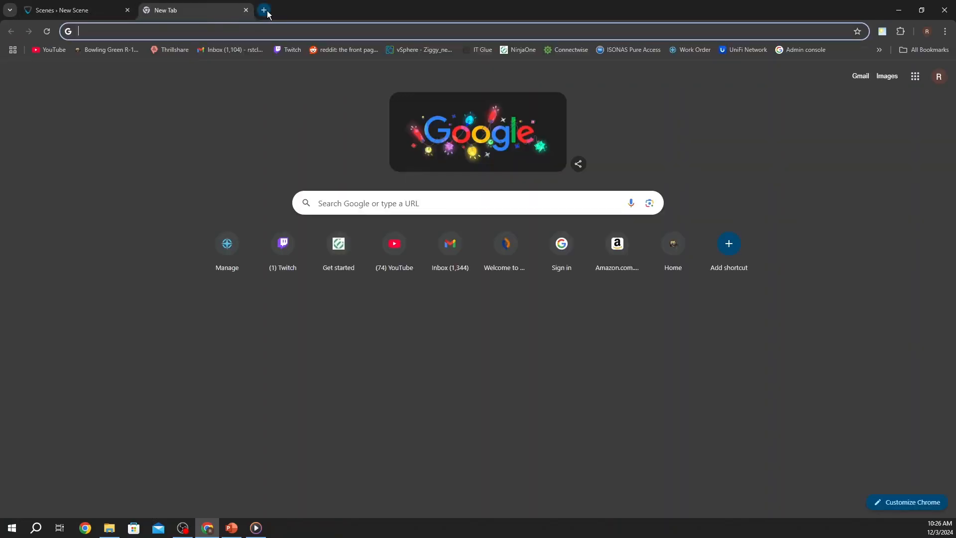
{"action": "left_click", "coordinate": [263, 10]}
{"action": "left_click", "coordinate": [383, 10]}
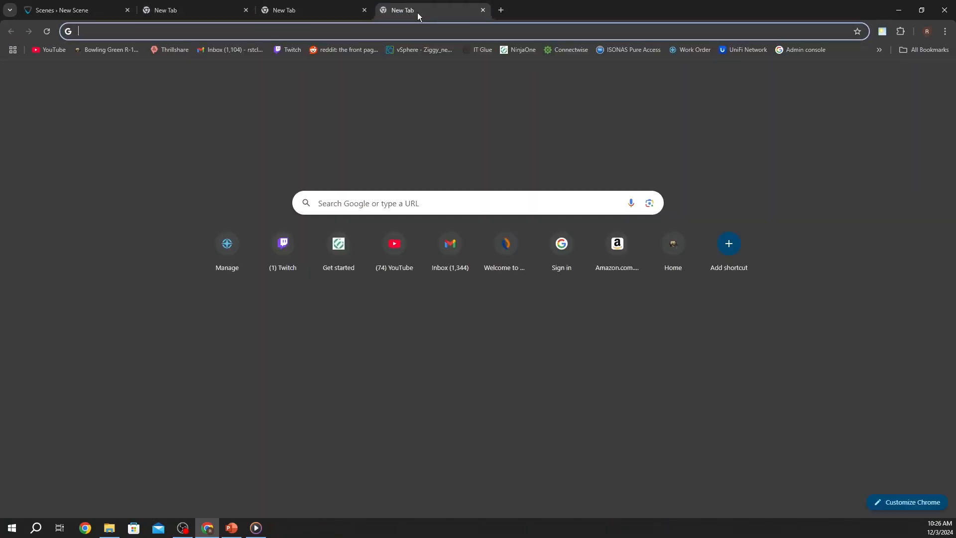
{"action": "left_click", "coordinate": [501, 10]}
{"action": "left_click", "coordinate": [619, 10]}
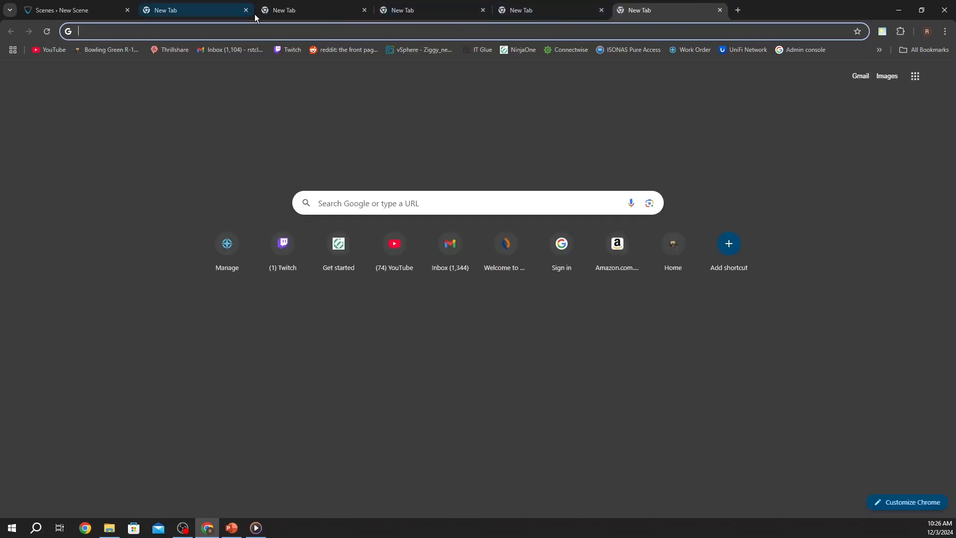
Step: Close four of the blank browser tabs and set the scene's student tab limit to 2
{"action": "left_click", "coordinate": [365, 10]}
{"action": "left_click", "coordinate": [365, 10]}
{"action": "left_click", "coordinate": [364, 10]}
{"action": "left_click", "coordinate": [365, 10]}
{"action": "left_click", "coordinate": [107, 10]}
{"action": "left_click", "coordinate": [624, 309]}
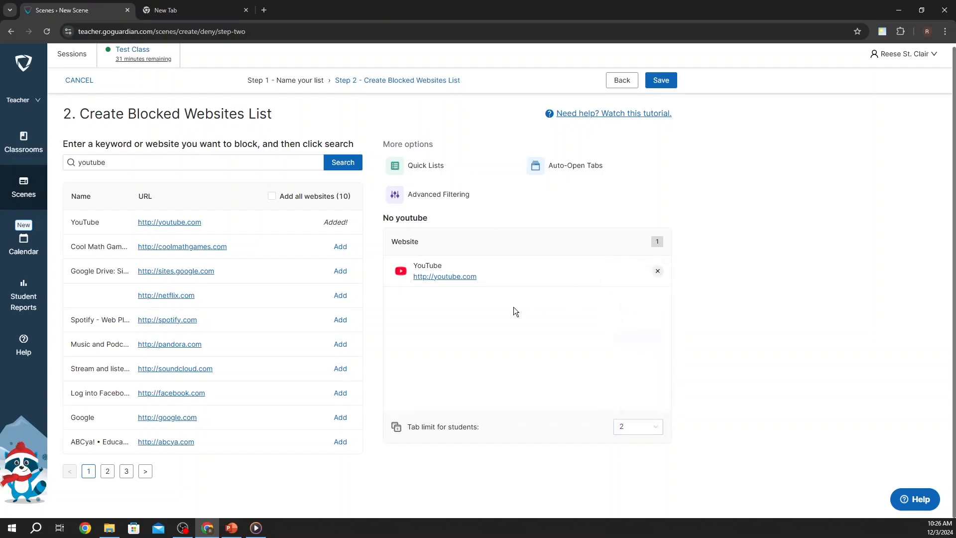
Step: Set the student tab limit to No Limit and save the No youtube scene
{"action": "left_click", "coordinate": [625, 437]}
{"action": "left_click", "coordinate": [633, 277]}
{"action": "left_click", "coordinate": [658, 82]}
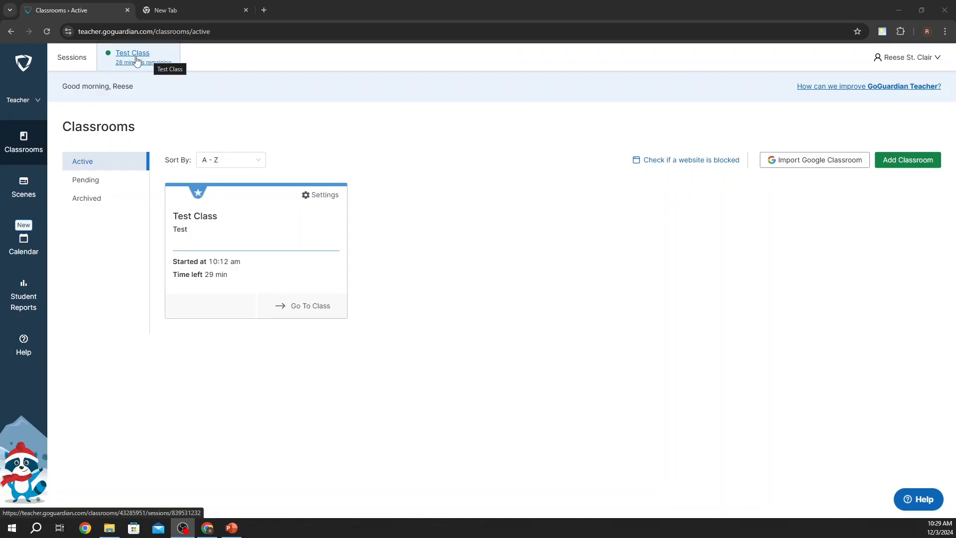
Step: Enter Test Class's live session and open the detailed view of the student's screen
{"action": "left_click", "coordinate": [233, 235]}
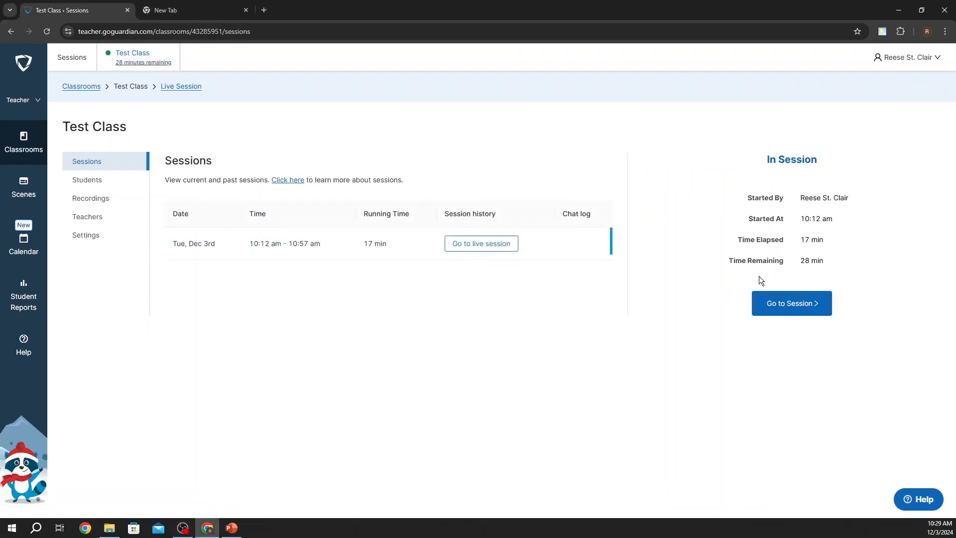
{"action": "left_click", "coordinate": [791, 302]}
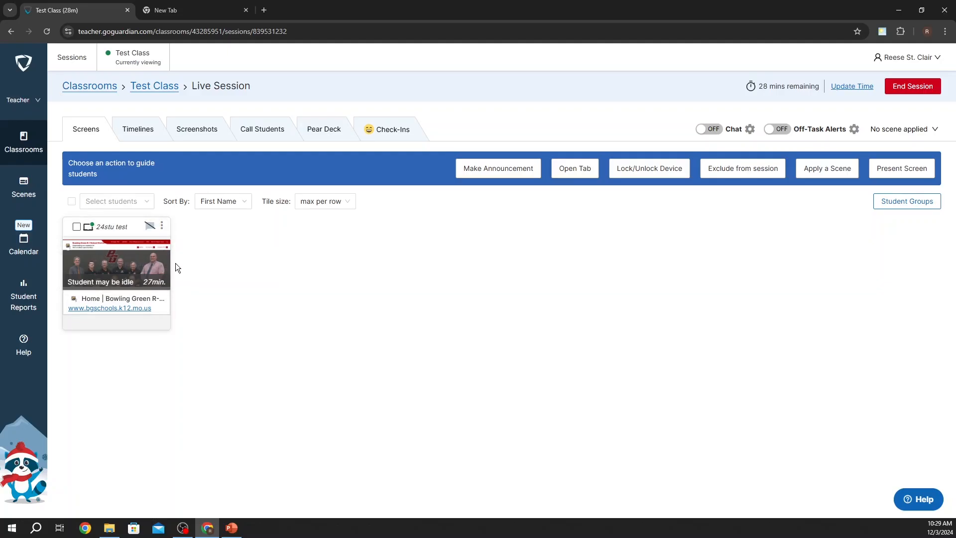
{"action": "left_click", "coordinate": [152, 262]}
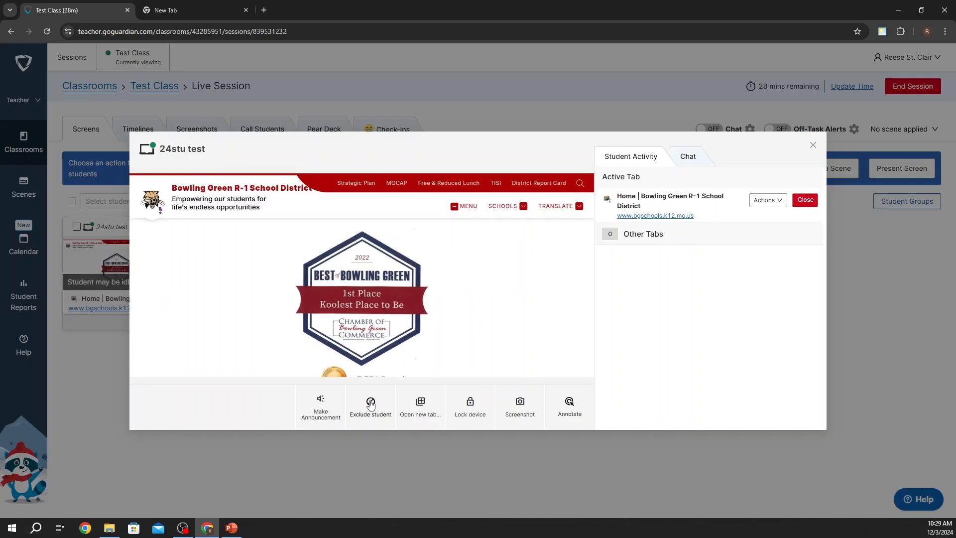
Step: Open google.com in a new tab on the student's device
{"action": "left_click", "coordinate": [417, 405]}
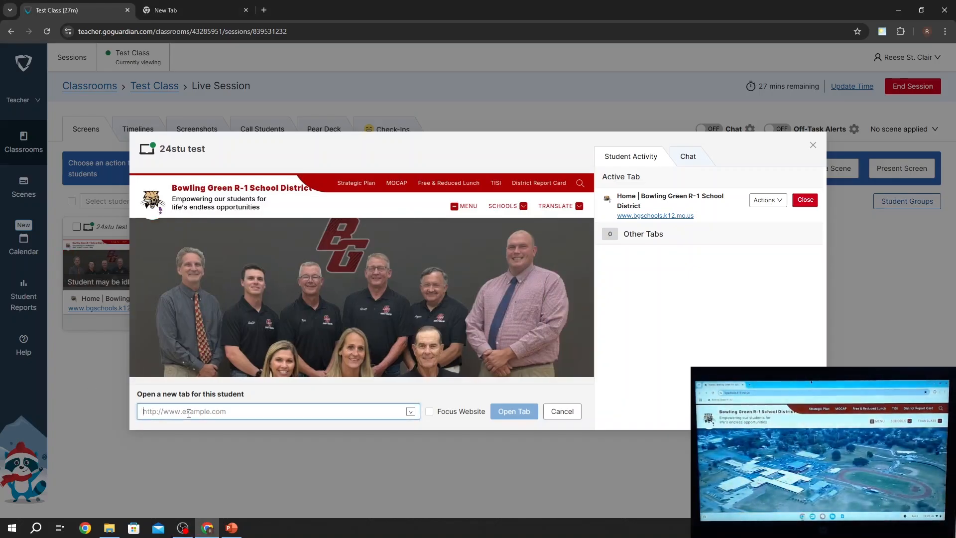
{"action": "type", "text": "google.com"}
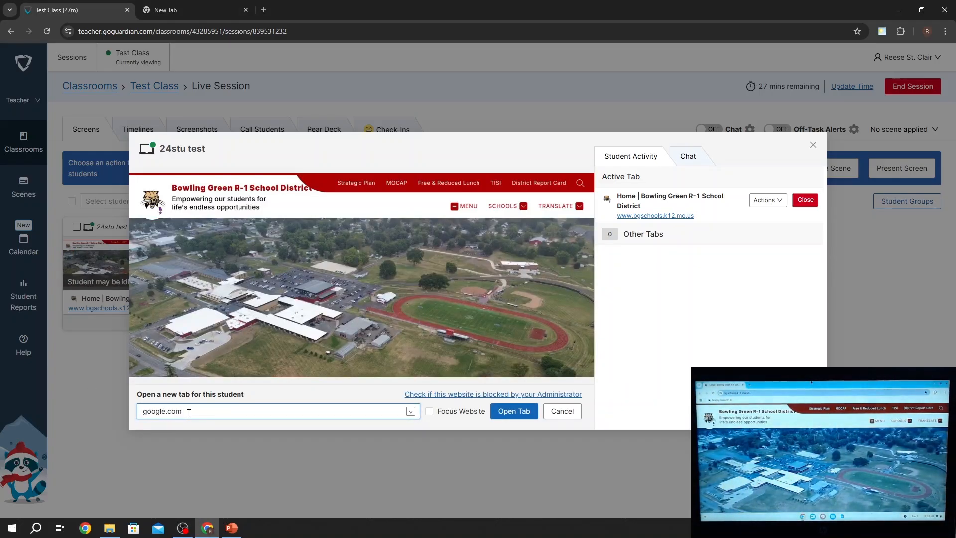
{"action": "left_click", "coordinate": [527, 412]}
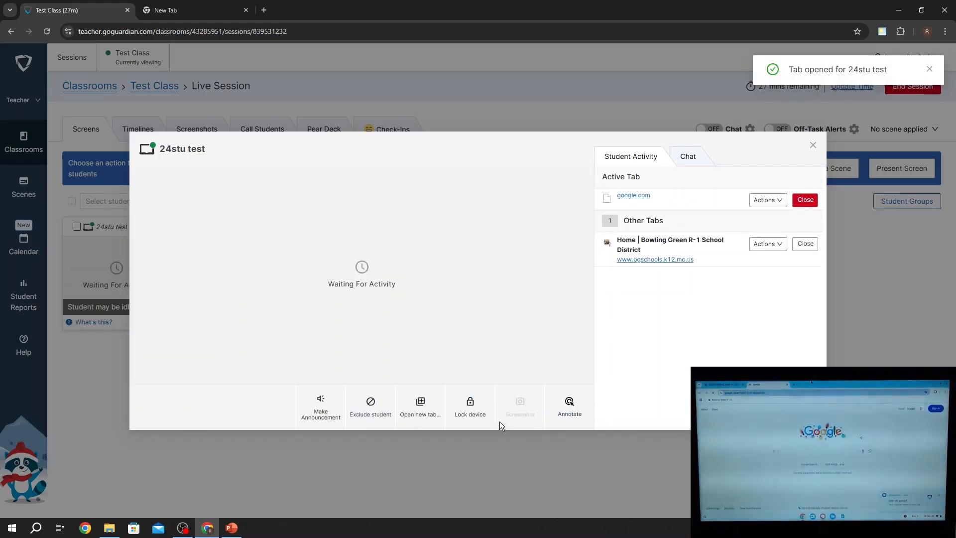
Step: Lock the student's screen with the message "pay attention", and unlock the device again
{"action": "left_click", "coordinate": [469, 407]}
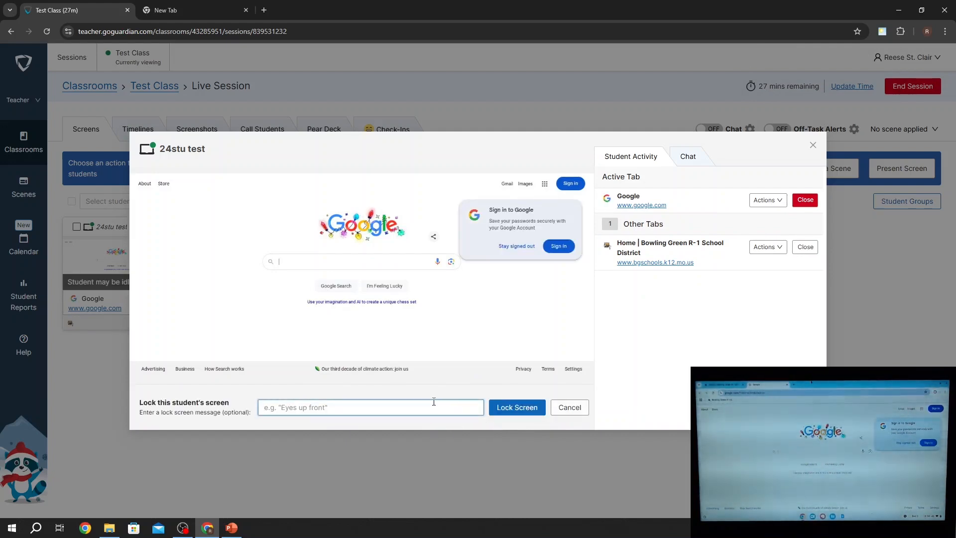
{"action": "type", "text": "pay attenti"}
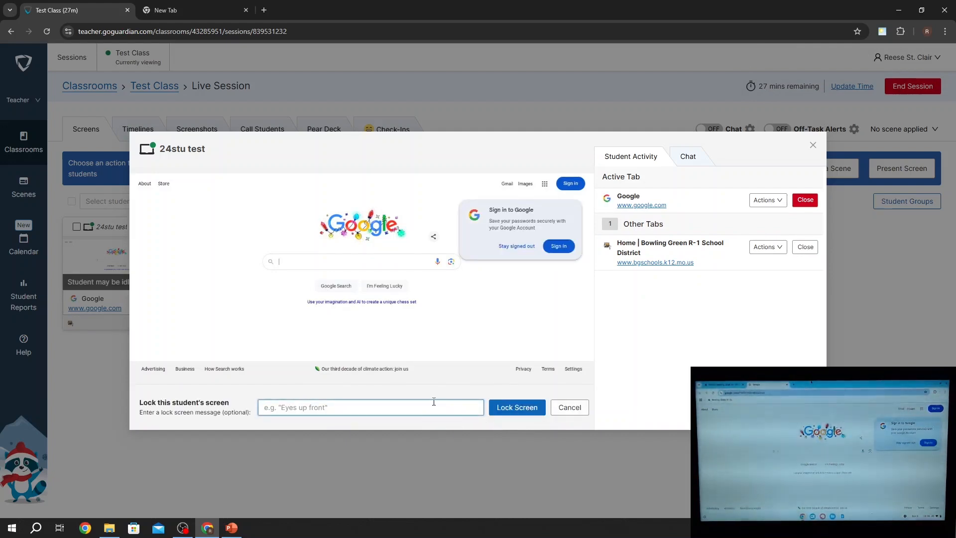
{"action": "type", "text": "onm"}
{"action": "key", "text": "BackSpace"}
{"action": "left_click", "coordinate": [493, 407]}
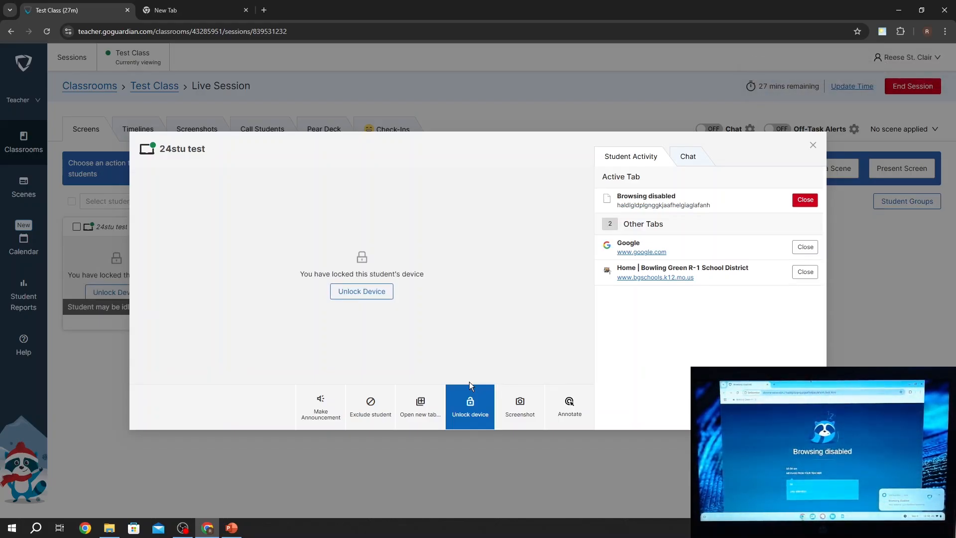
{"action": "left_click", "coordinate": [366, 294]}
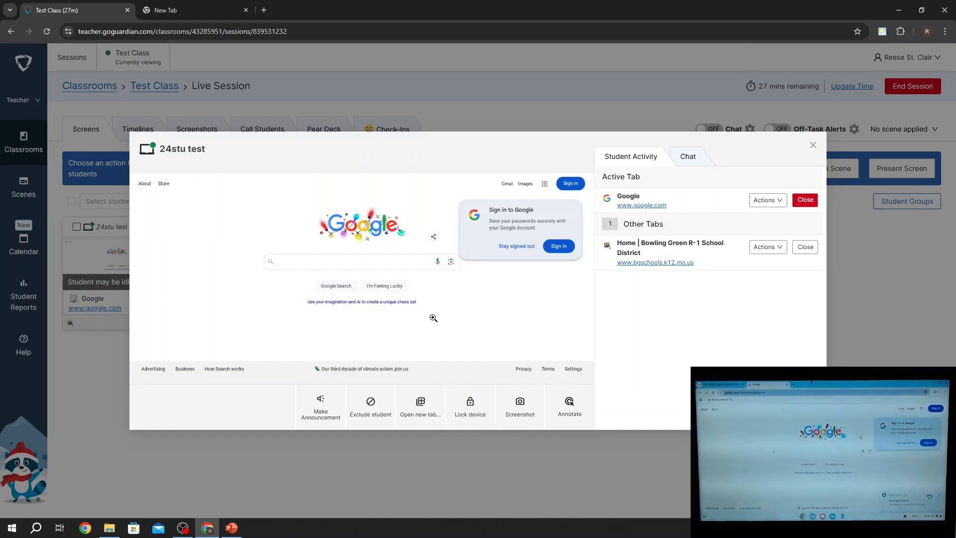
Step: Mark the Google Search button on the student's screen with a medium green circle, and send the student the chat message "Do you have a question"
{"action": "left_click", "coordinate": [570, 408]}
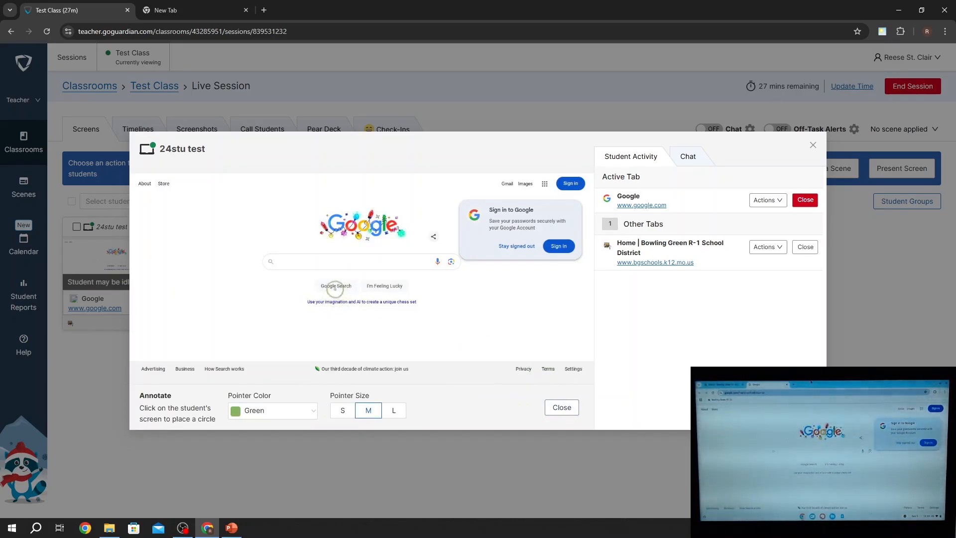
{"action": "left_click", "coordinate": [333, 285]}
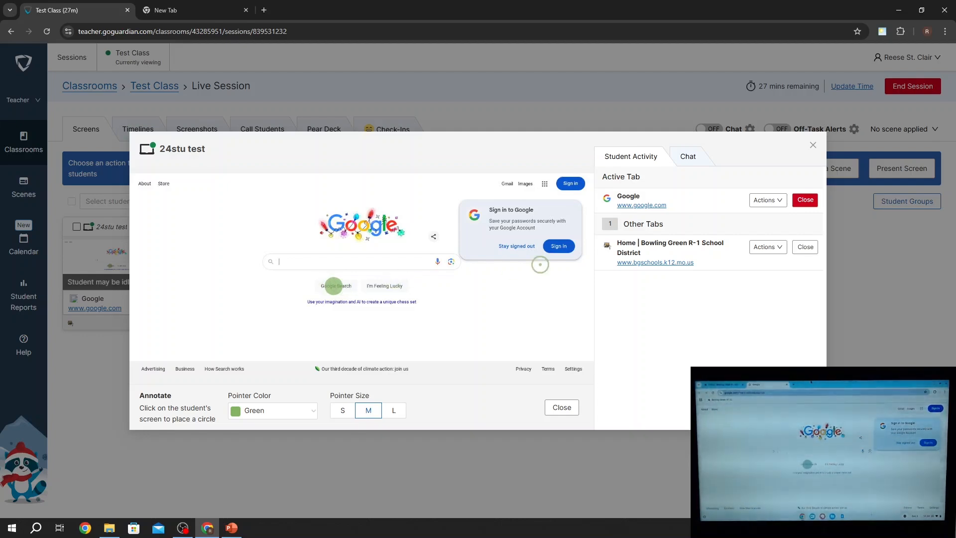
{"action": "left_click", "coordinate": [678, 164]}
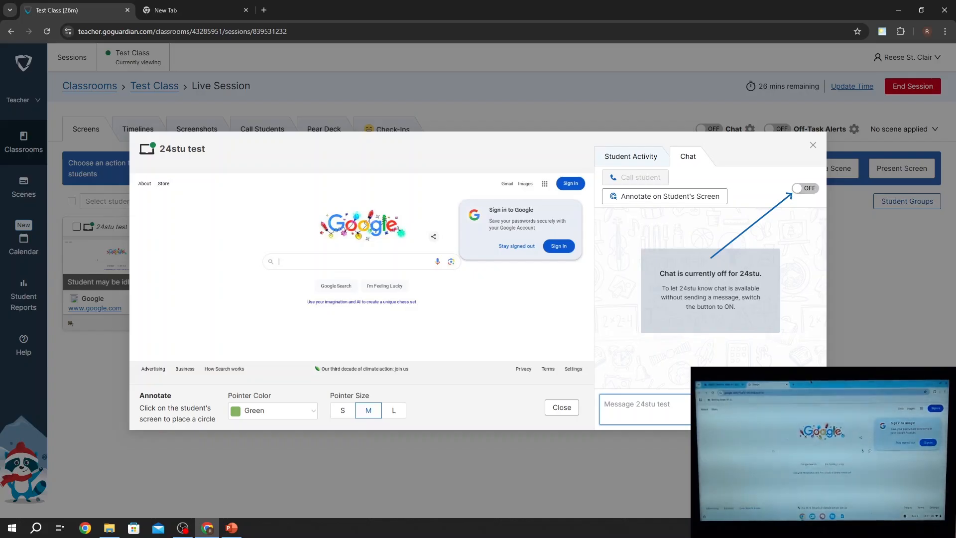
{"action": "type", "text": "Do you ha"}
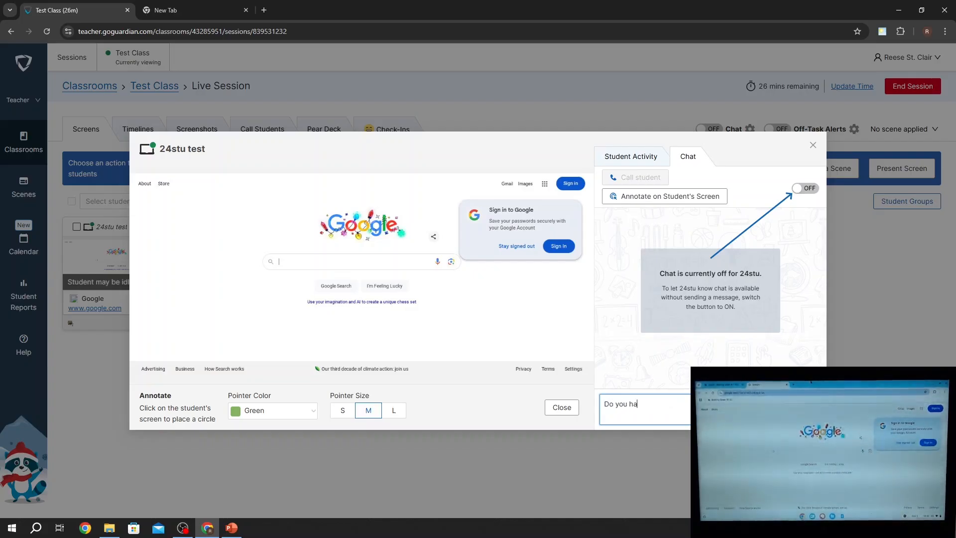
{"action": "type", "text": "ve a question"}
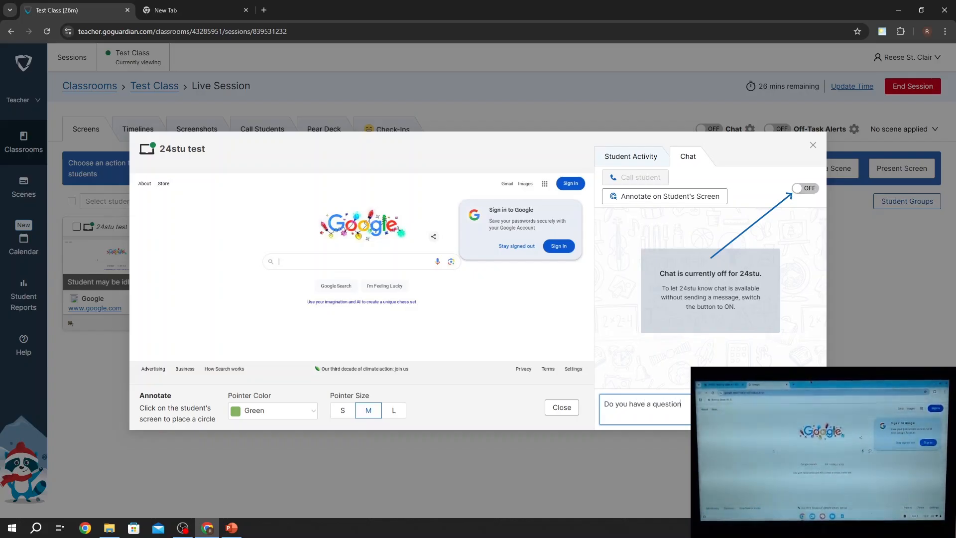
{"action": "key", "text": "Return"}
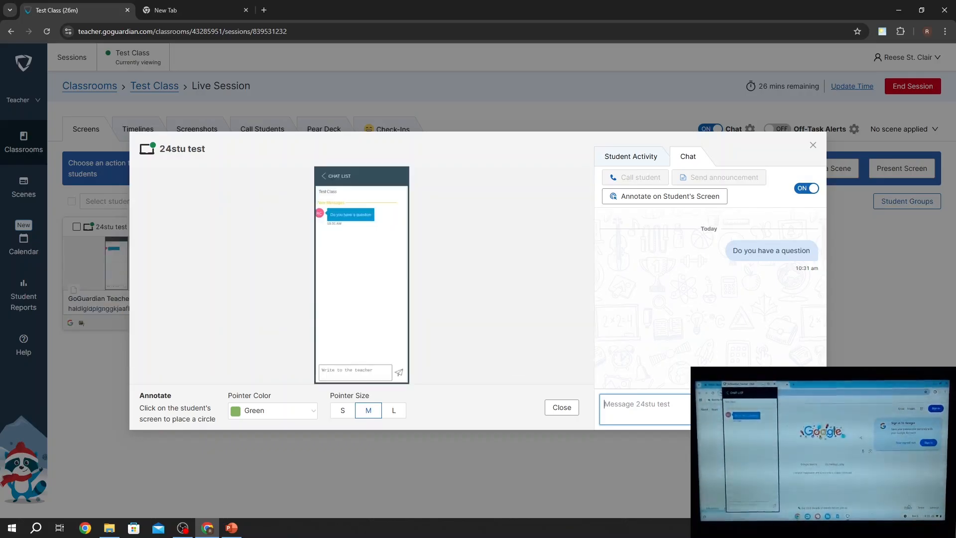
{"action": "key", "text": "Escape"}
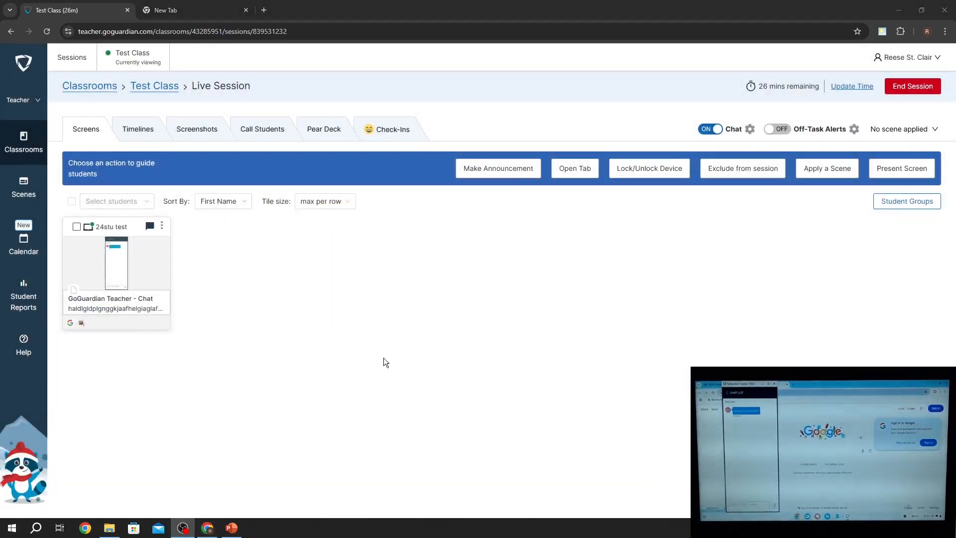
Step: Apply the No youtube scene to the test student in the live session
{"action": "left_click", "coordinate": [826, 169]}
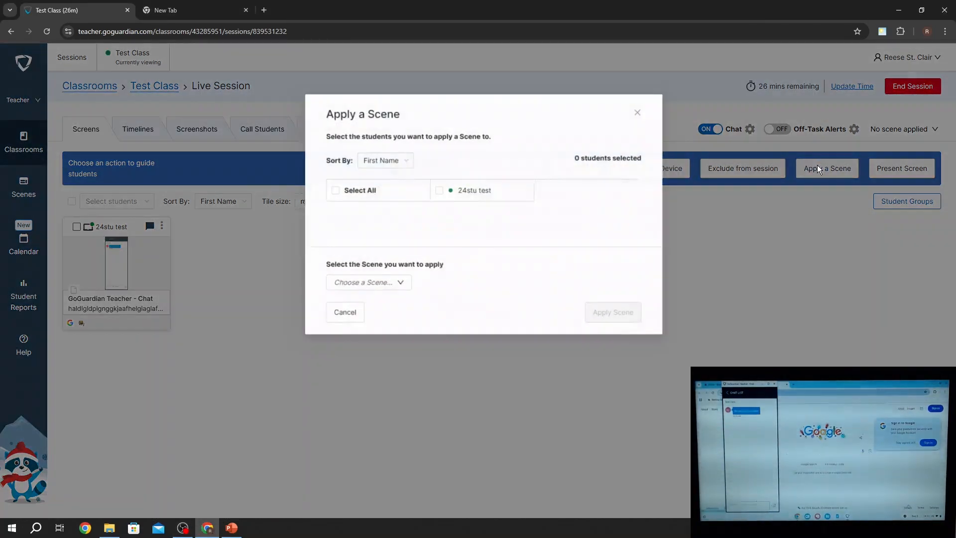
{"action": "left_click", "coordinate": [389, 285]}
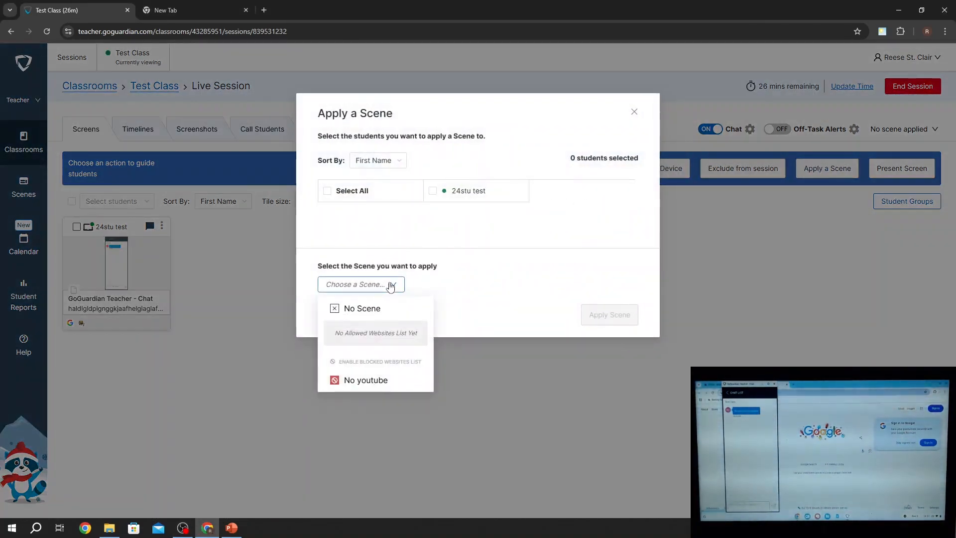
{"action": "left_click", "coordinate": [369, 381]}
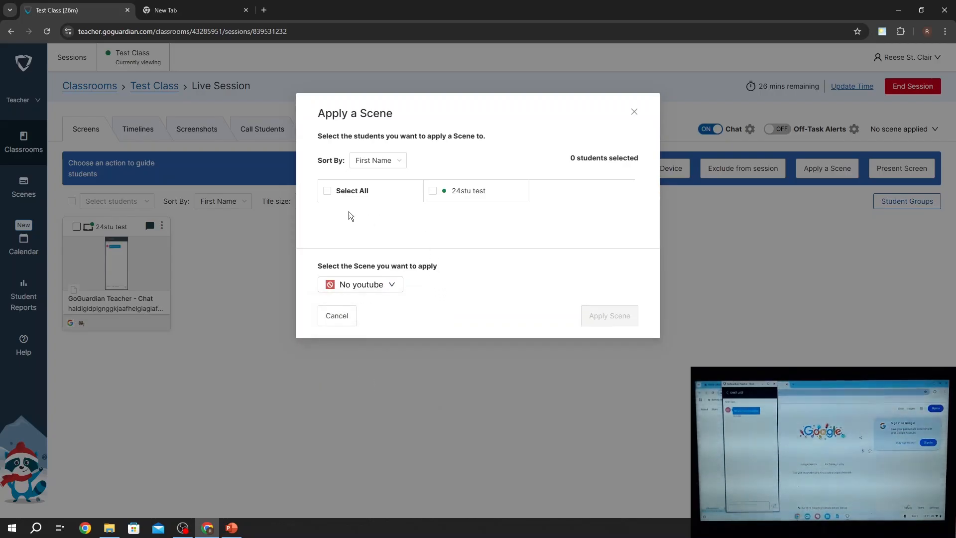
{"action": "left_click", "coordinate": [327, 191]}
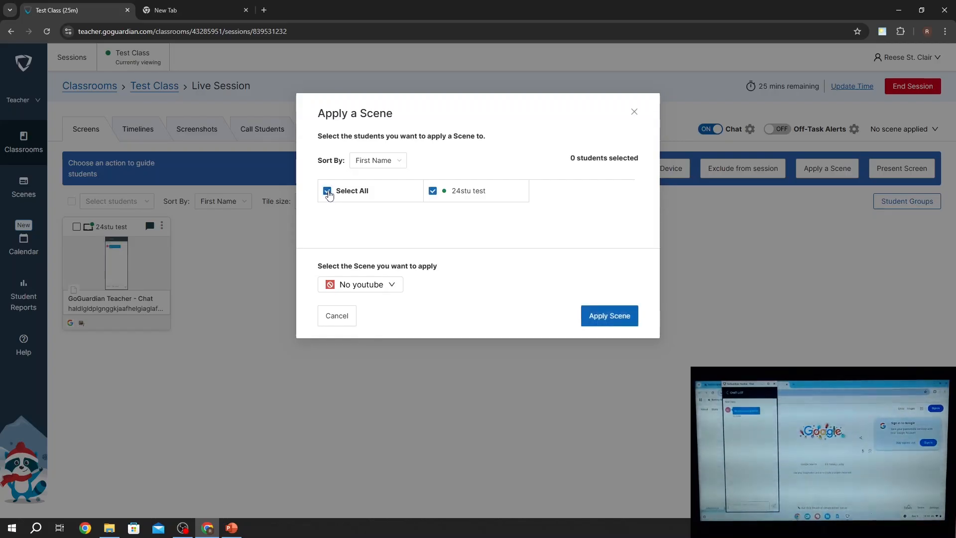
{"action": "left_click", "coordinate": [328, 191]}
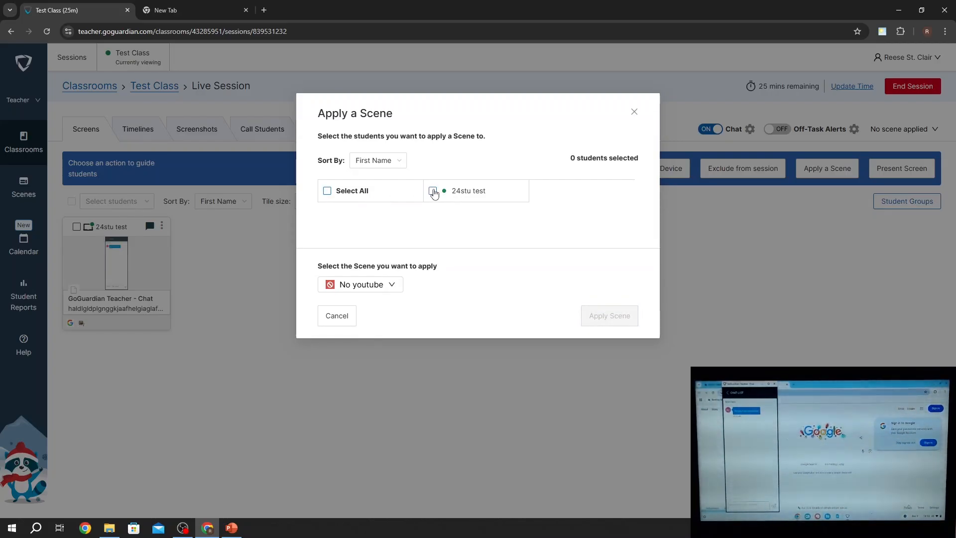
{"action": "left_click", "coordinate": [432, 191]}
{"action": "left_click", "coordinate": [600, 316]}
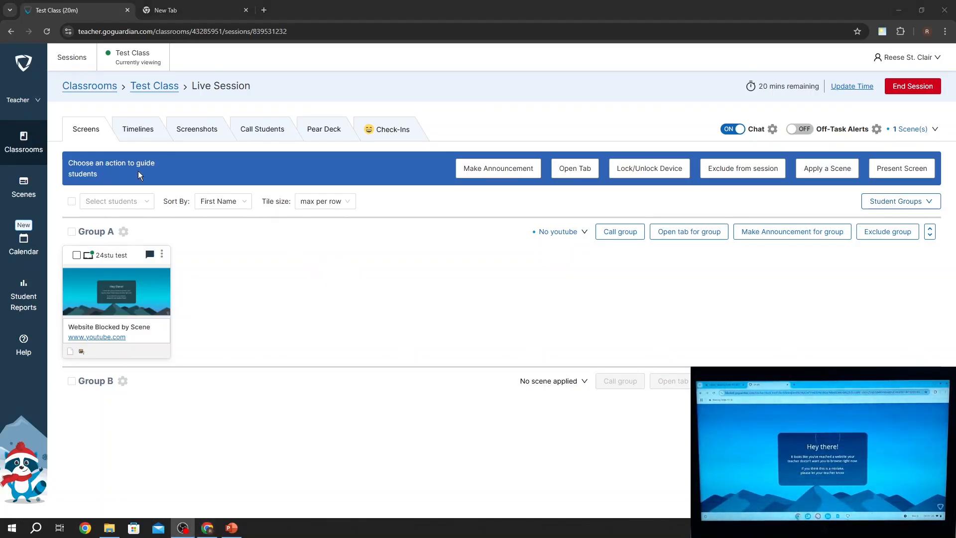
Step: Review the live session's timelines, its screenshots and the options for calling students
{"action": "left_click", "coordinate": [140, 130]}
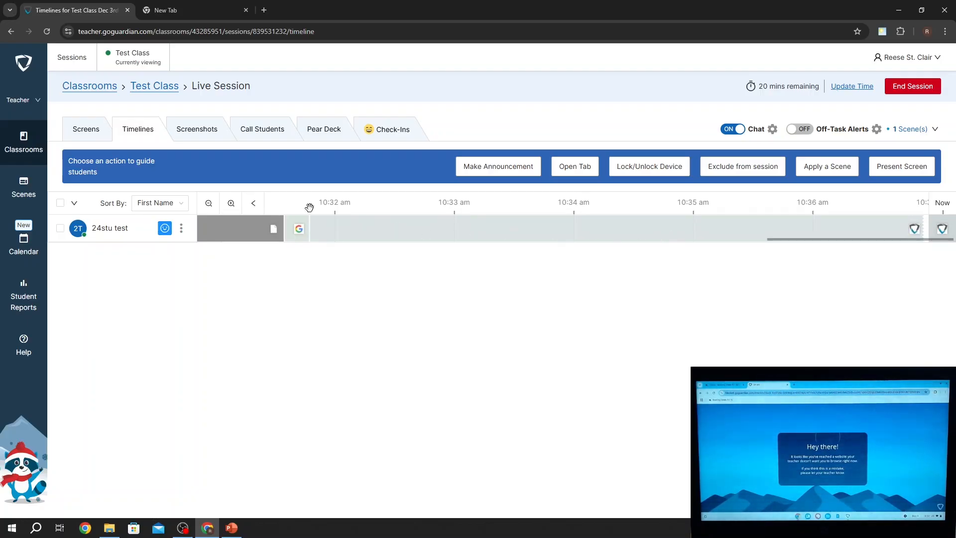
{"action": "left_click", "coordinate": [196, 133]}
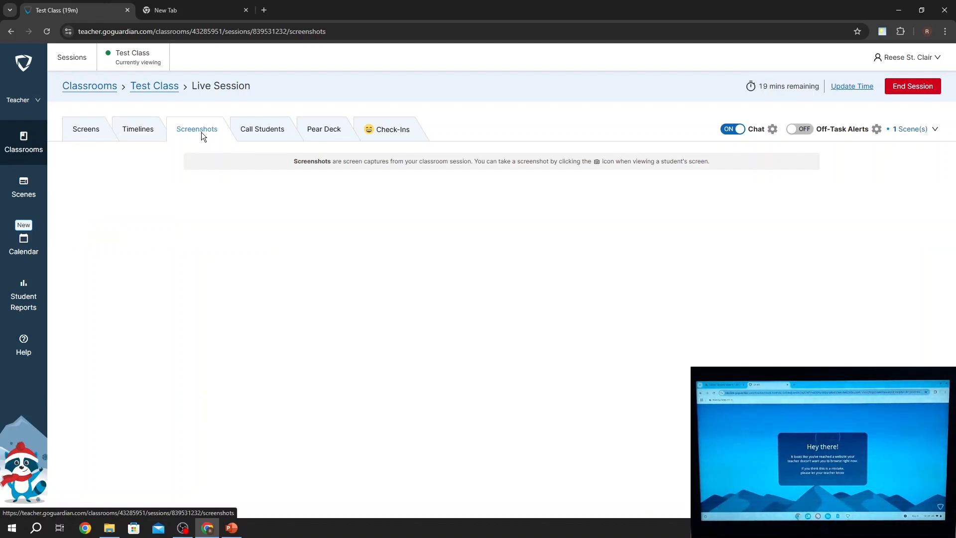
{"action": "left_click", "coordinate": [261, 131]}
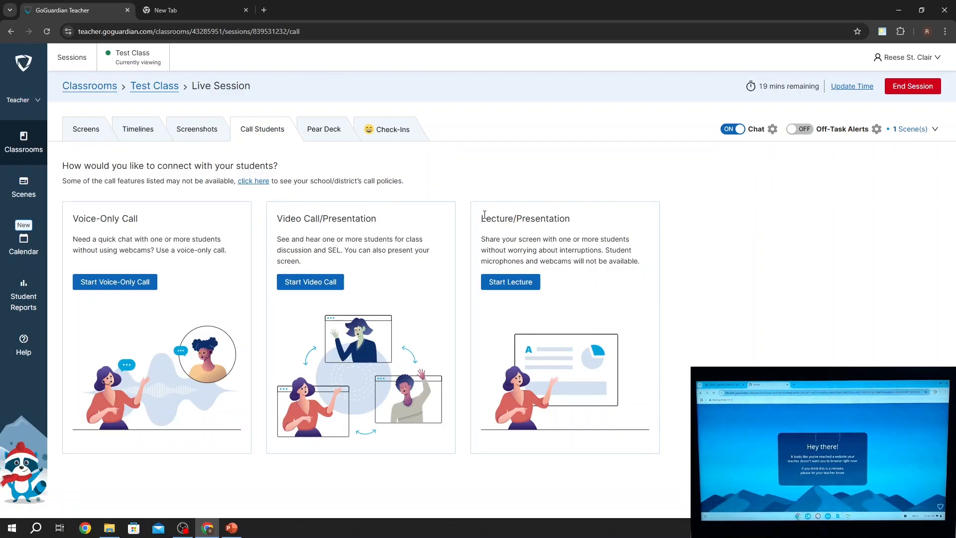
Step: Set up a lecture that presents the teacher's screen and locks students to the presentation
{"action": "left_click", "coordinate": [515, 282]}
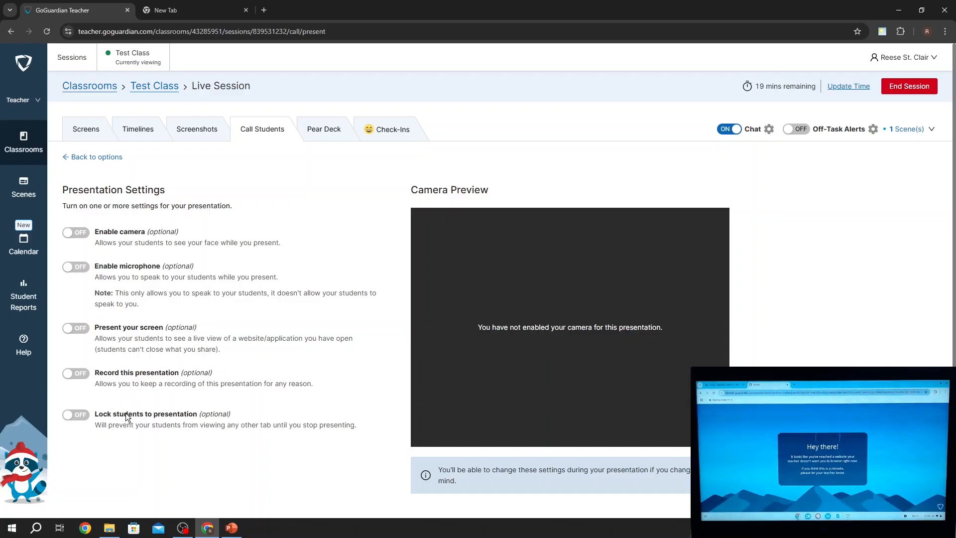
{"action": "left_click", "coordinate": [85, 409]}
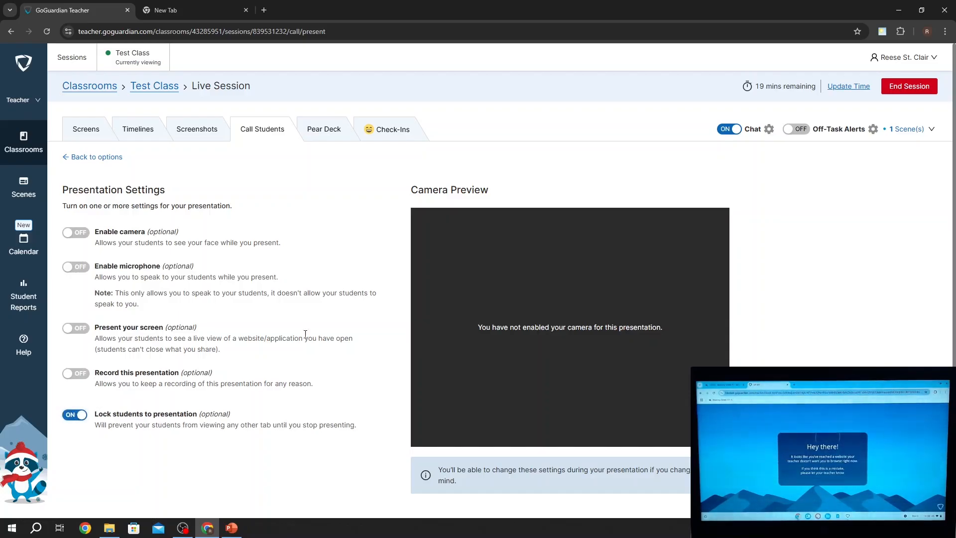
{"action": "key", "text": "alt+Tab"}
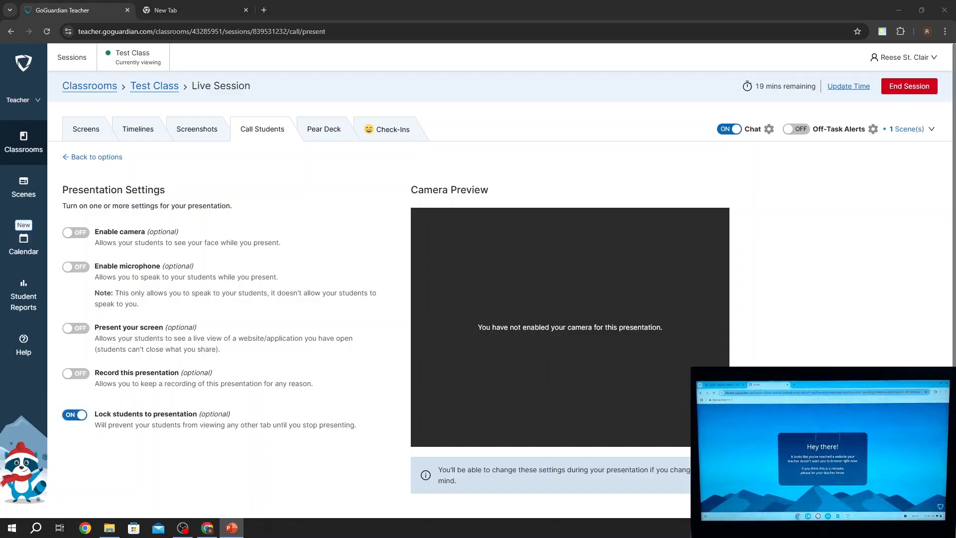
{"action": "left_click", "coordinate": [72, 329]}
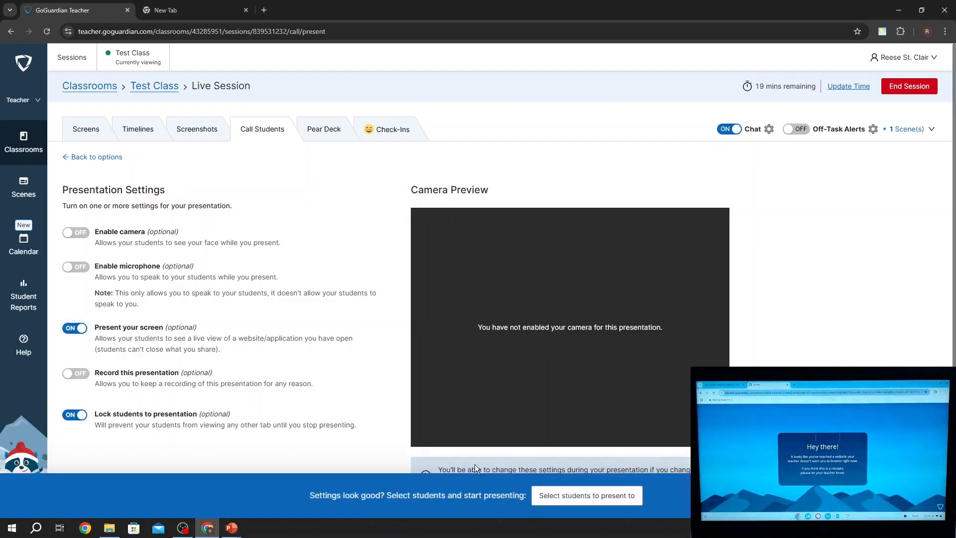
Step: Present the entire Screen 4 to the test student, and stop the screen share
{"action": "left_click", "coordinate": [575, 498]}
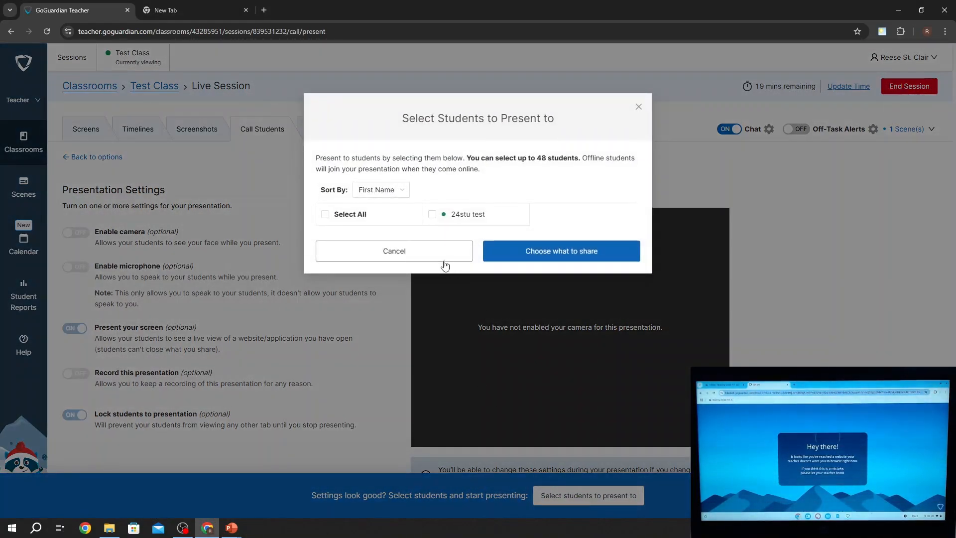
{"action": "left_click", "coordinate": [432, 215]}
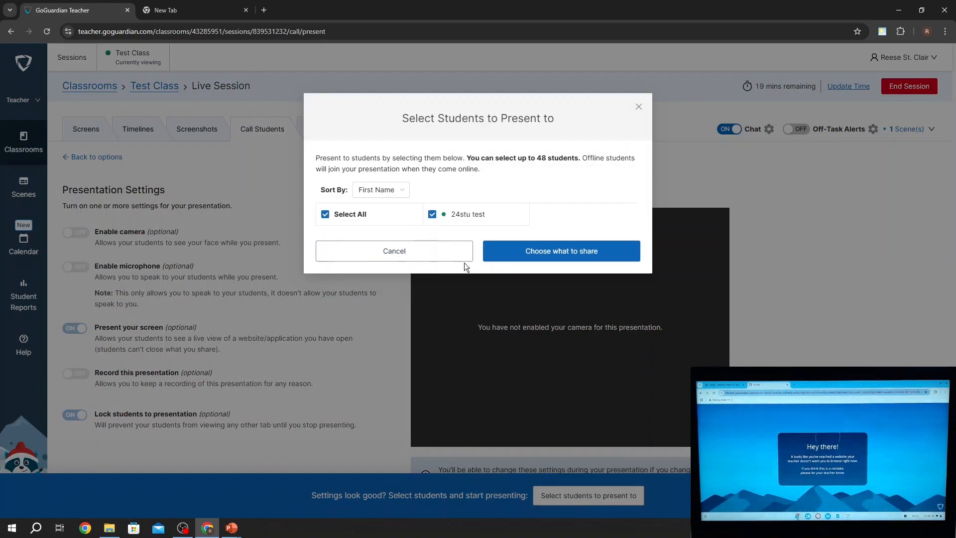
{"action": "left_click", "coordinate": [525, 254]}
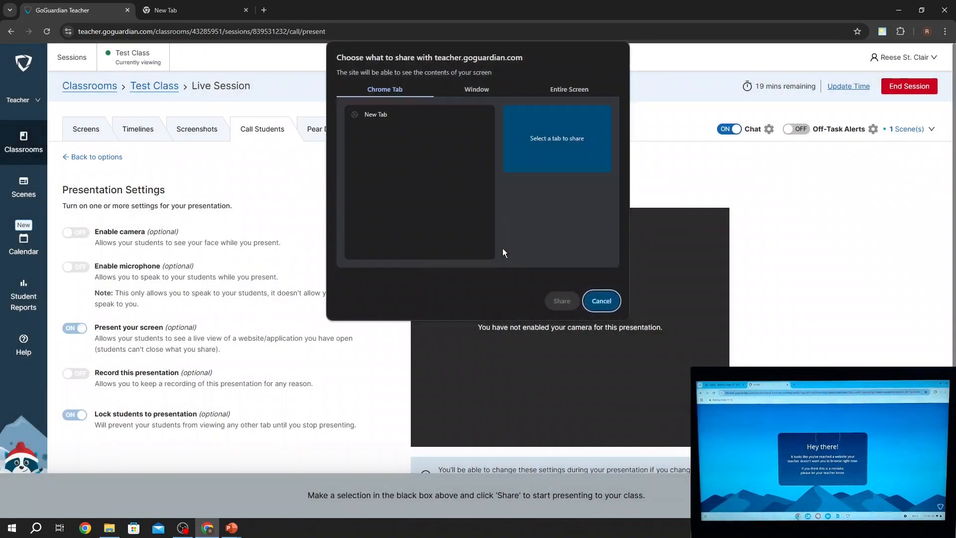
{"action": "left_click", "coordinate": [549, 92]}
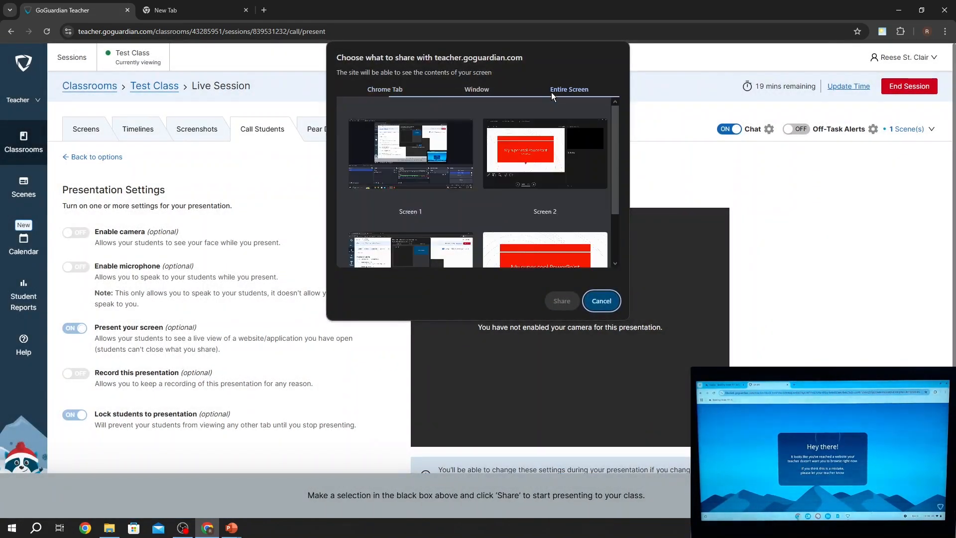
{"action": "left_click", "coordinate": [542, 239]}
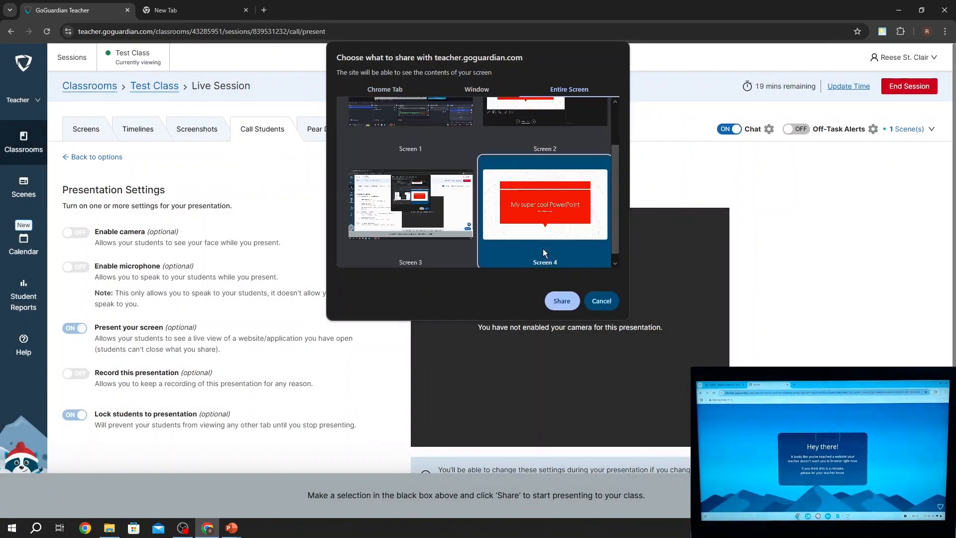
{"action": "left_click", "coordinate": [563, 301]}
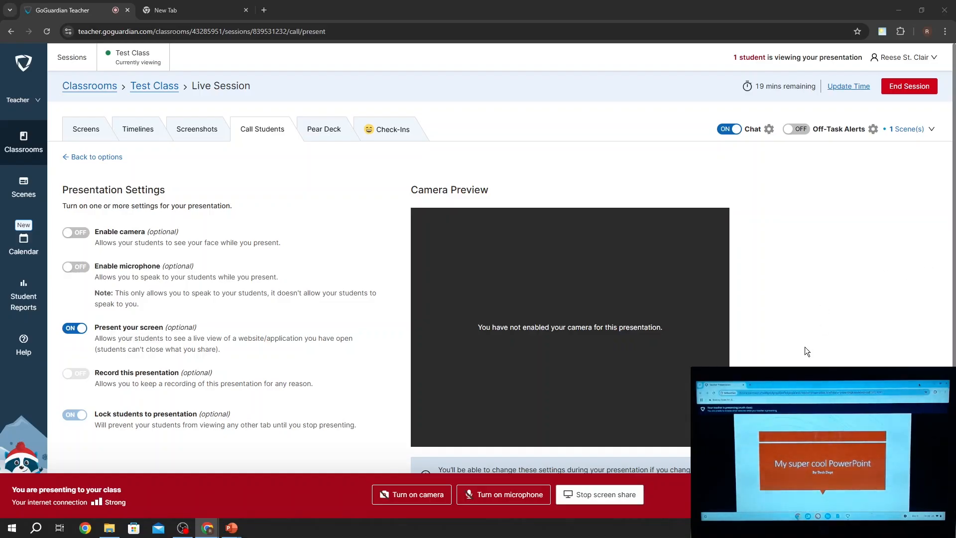
{"action": "left_click", "coordinate": [599, 494]}
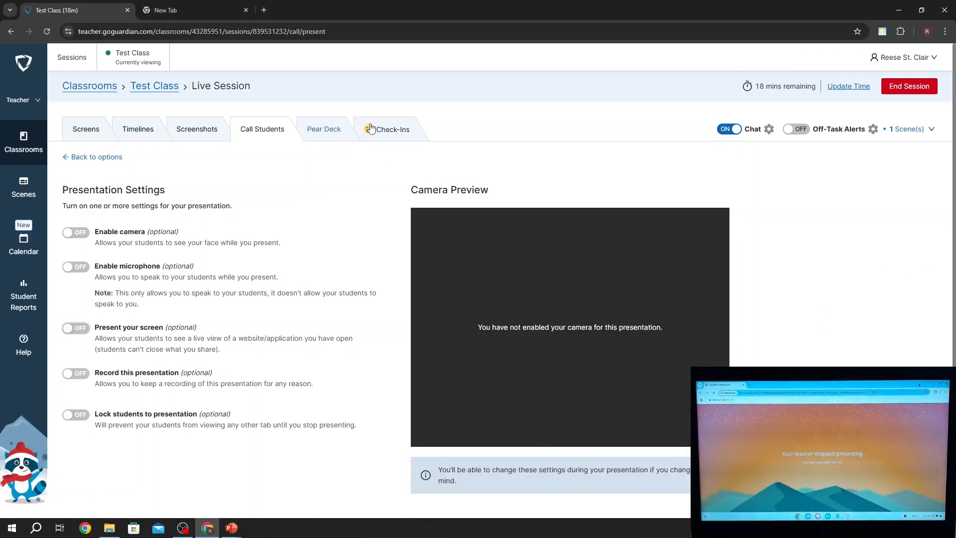
Step: Examine the session's Check-Ins page and return to the overview of student screens
{"action": "left_click", "coordinate": [377, 124]}
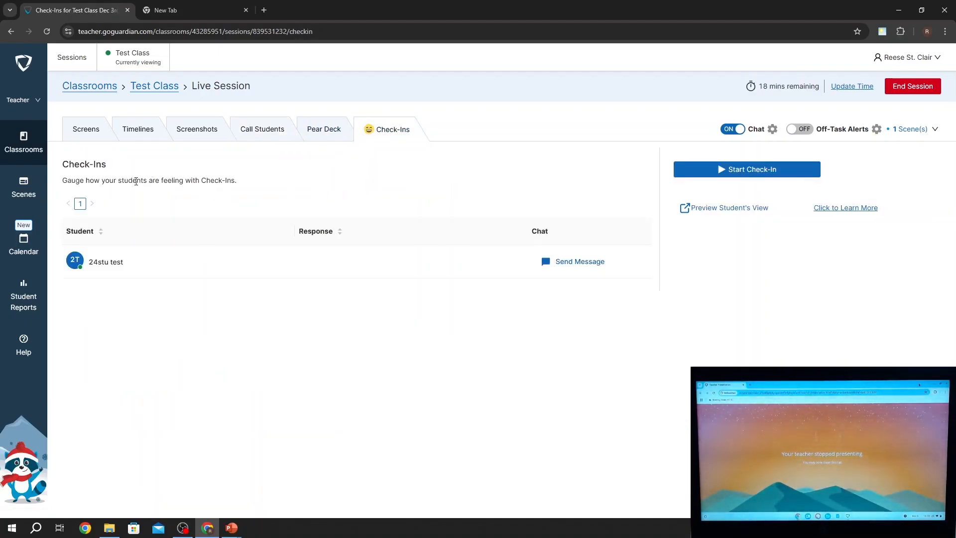
{"action": "double_click", "coordinate": [119, 180]}
{"action": "left_click", "coordinate": [127, 180]}
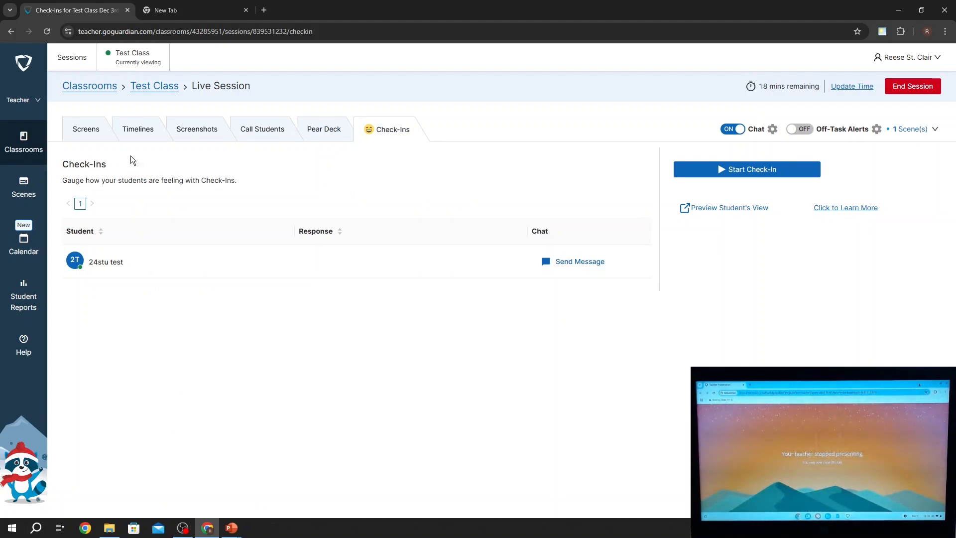
{"action": "left_click", "coordinate": [101, 132]}
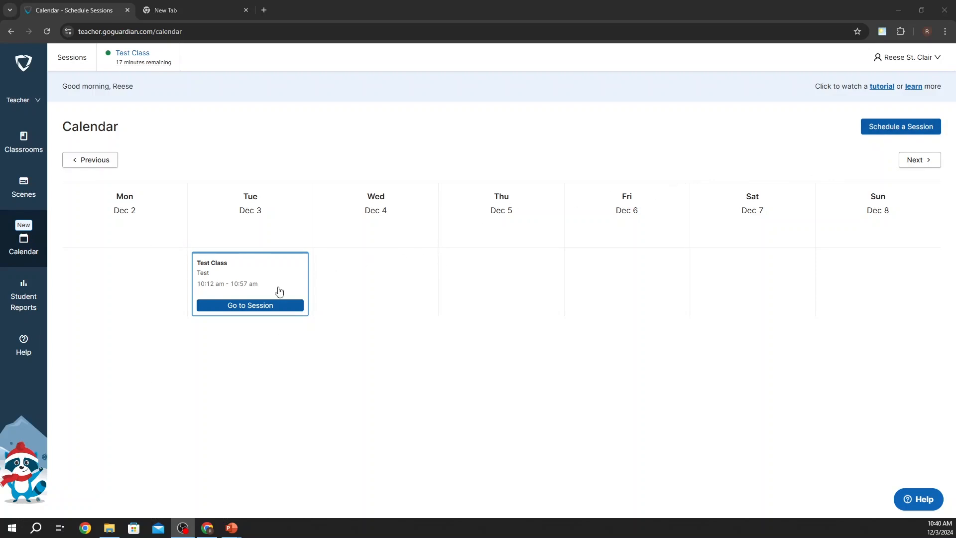
Step: Generate and view the browsing activity report of Test Class's test student for 12/3/2024
{"action": "left_click", "coordinate": [24, 289]}
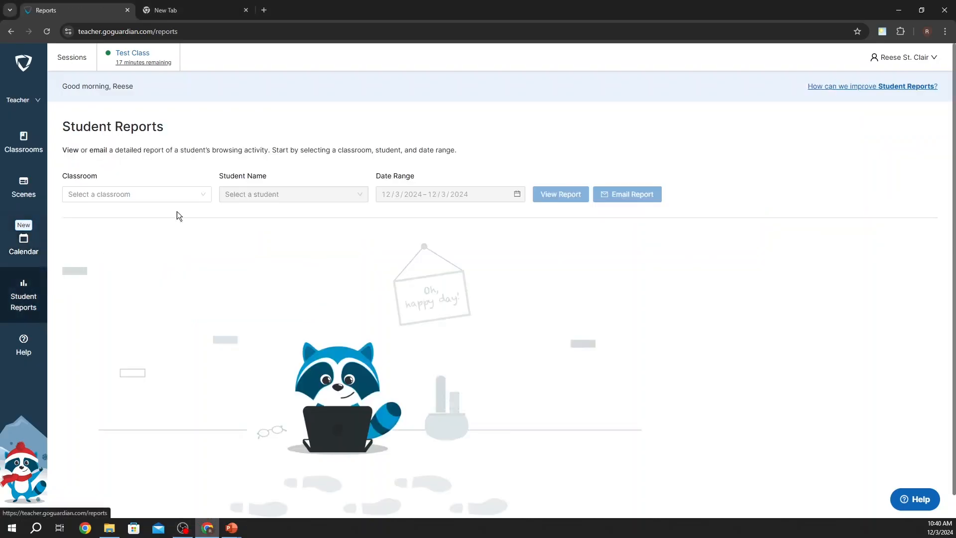
{"action": "left_click", "coordinate": [196, 194]}
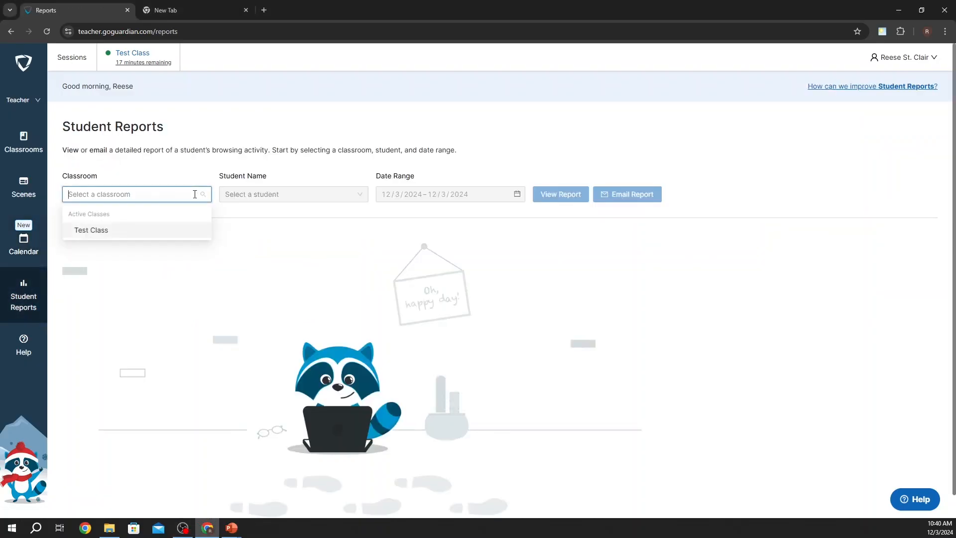
{"action": "left_click", "coordinate": [120, 230]}
{"action": "left_click", "coordinate": [266, 194]}
{"action": "left_click", "coordinate": [247, 218]}
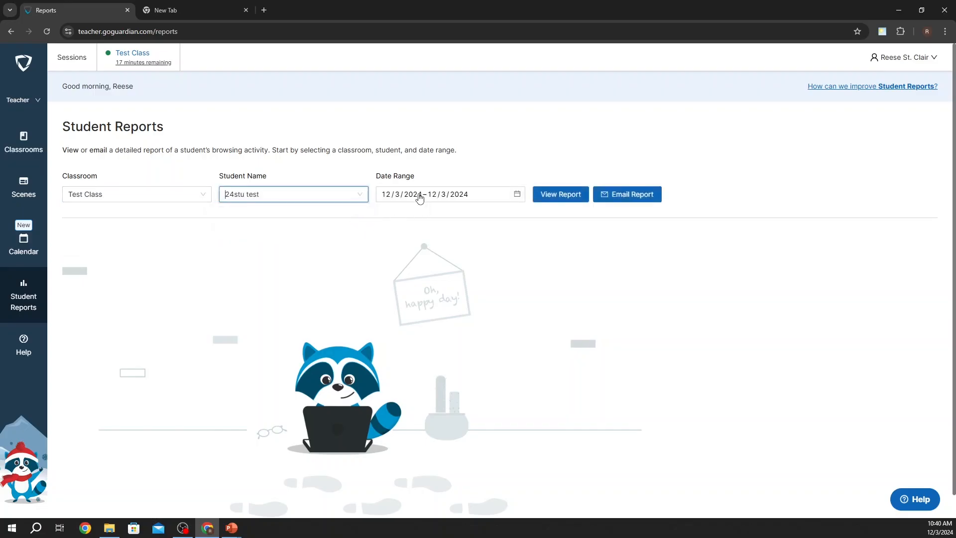
{"action": "left_click", "coordinate": [576, 196]}
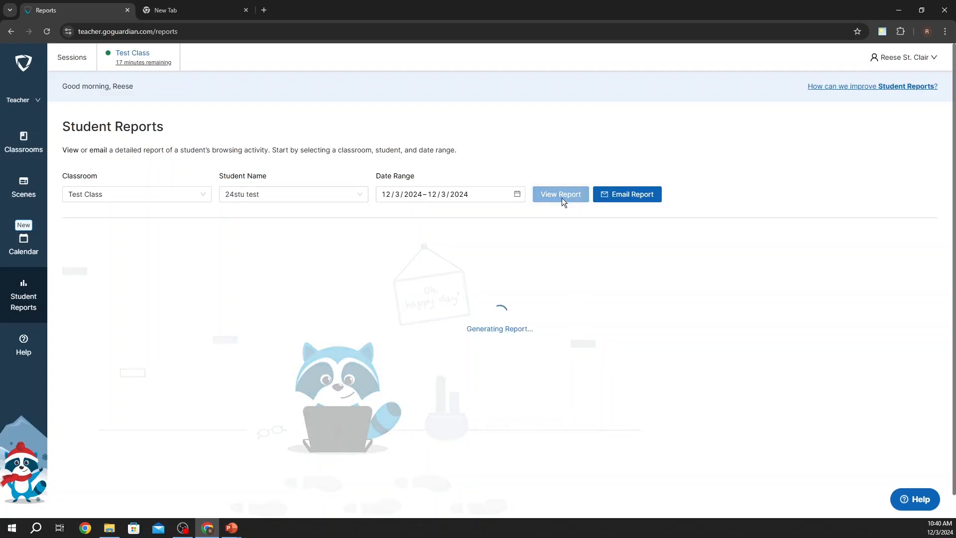
{"action": "scroll", "coordinate": [357, 259], "scroll_direction": "down", "scroll_amount": 3}
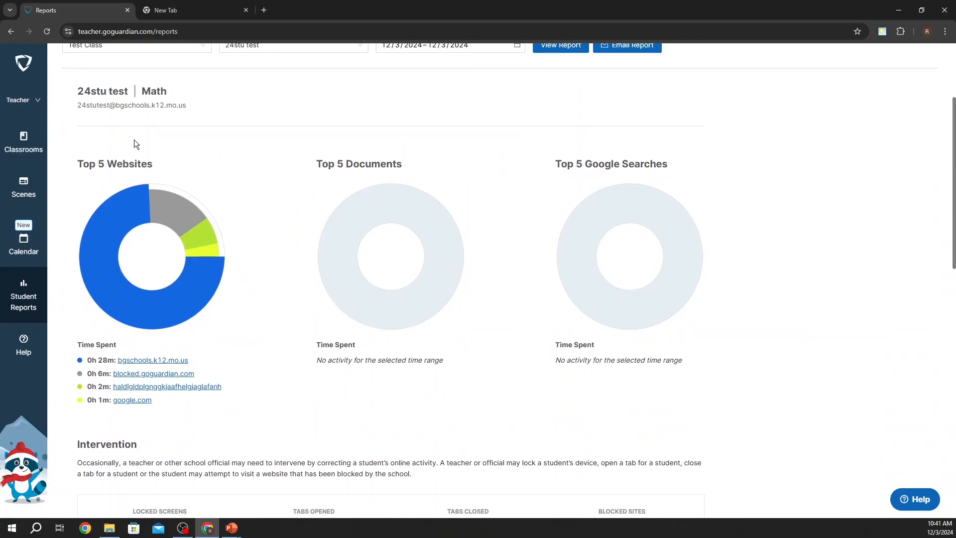
Step: Examine the student report's time spent on top websites, intervention figures, screenshots section and detailed browsing history
{"action": "scroll", "coordinate": [126, 182], "scroll_direction": "down", "scroll_amount": 2}
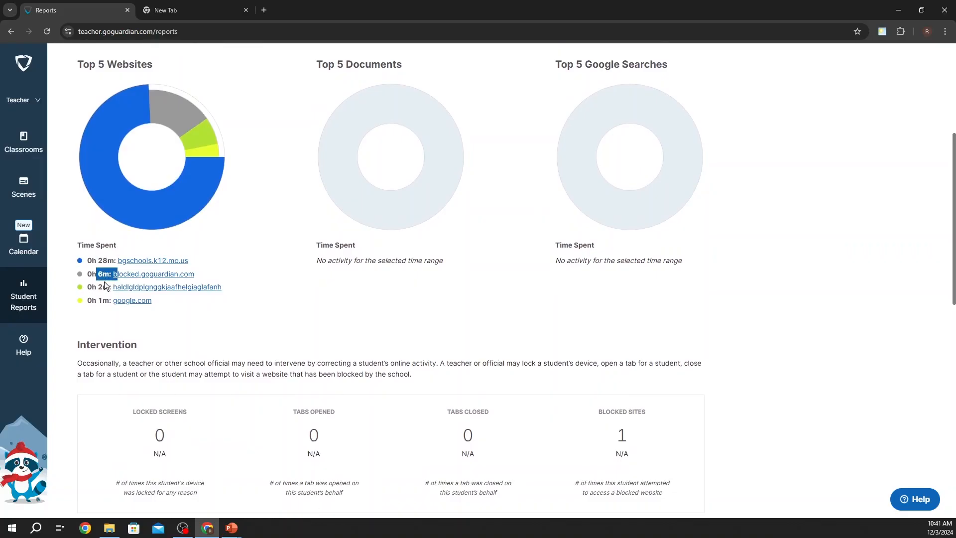
{"action": "left_click_drag", "start_coordinate": [103, 300], "coordinate": [112, 300]}
{"action": "left_click", "coordinate": [235, 300]}
{"action": "left_click_drag", "start_coordinate": [231, 289], "coordinate": [285, 289]}
{"action": "left_click", "coordinate": [284, 290]}
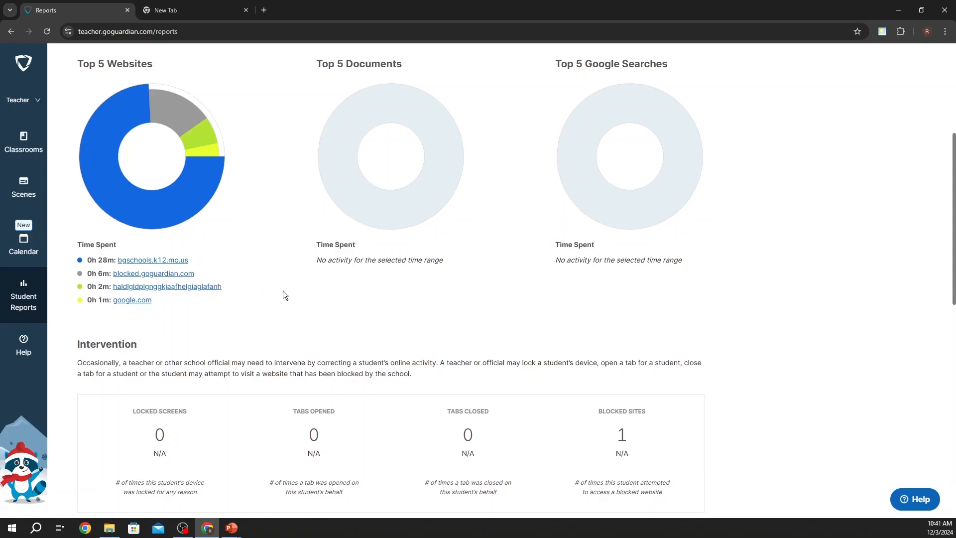
{"action": "scroll", "coordinate": [283, 291], "scroll_direction": "down", "scroll_amount": 4}
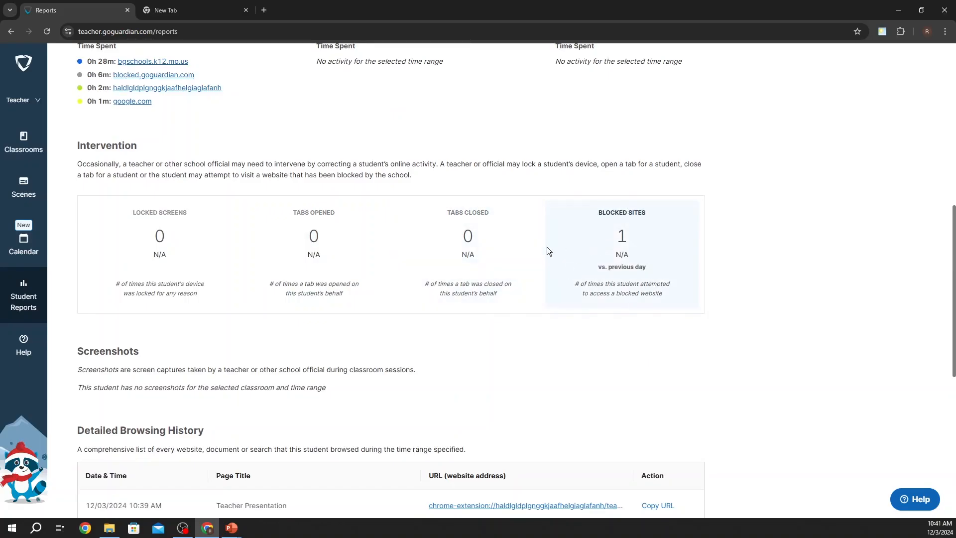
{"action": "scroll", "coordinate": [594, 247], "scroll_direction": "down", "scroll_amount": 4}
{"action": "scroll", "coordinate": [476, 231], "scroll_direction": "down", "scroll_amount": 3}
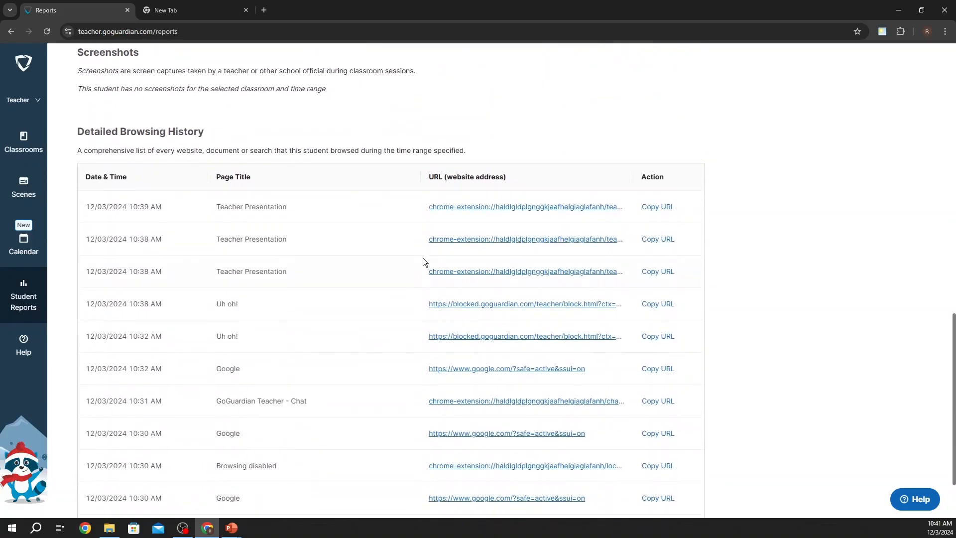
{"action": "scroll", "coordinate": [421, 257], "scroll_direction": "down", "scroll_amount": 1}
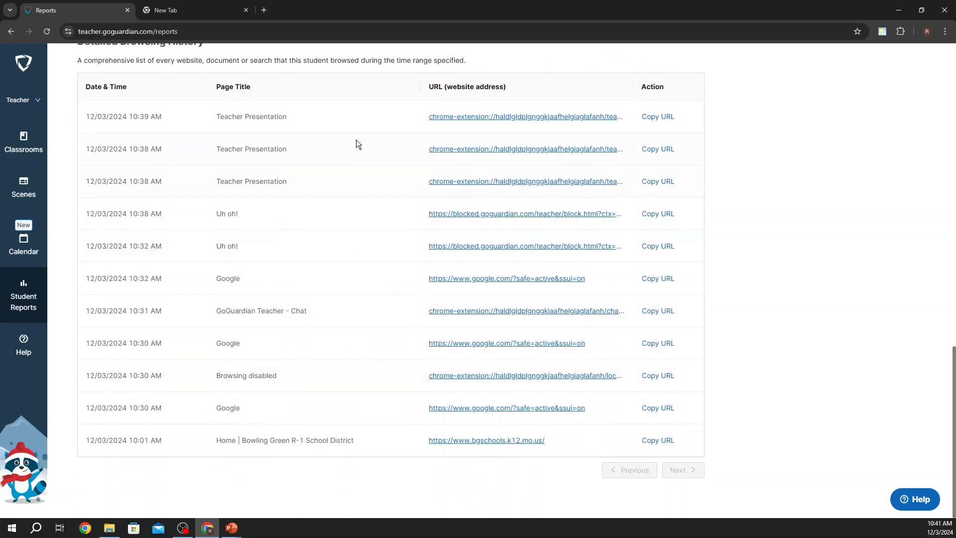
Step: Return to the start of the report and highlight the student's e-mail address beneath the student's name
{"action": "scroll", "coordinate": [352, 333], "scroll_direction": "up", "scroll_amount": 15}
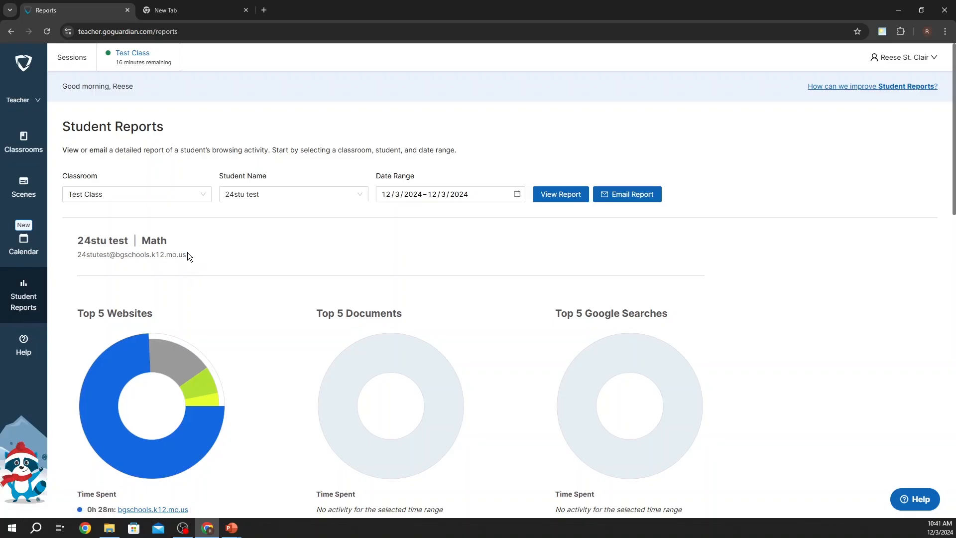
{"action": "left_click_drag", "start_coordinate": [189, 256], "coordinate": [78, 256]}
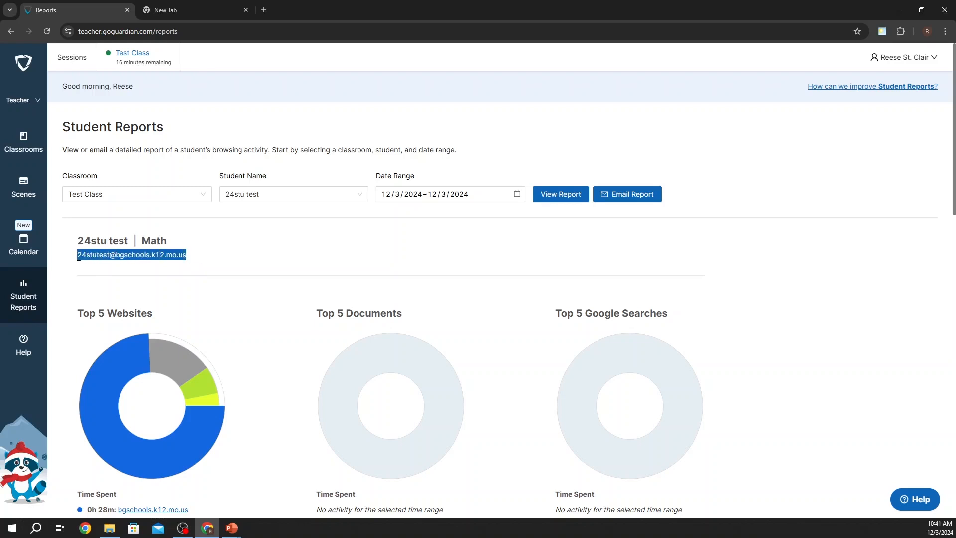
{"action": "left_click", "coordinate": [77, 255]}
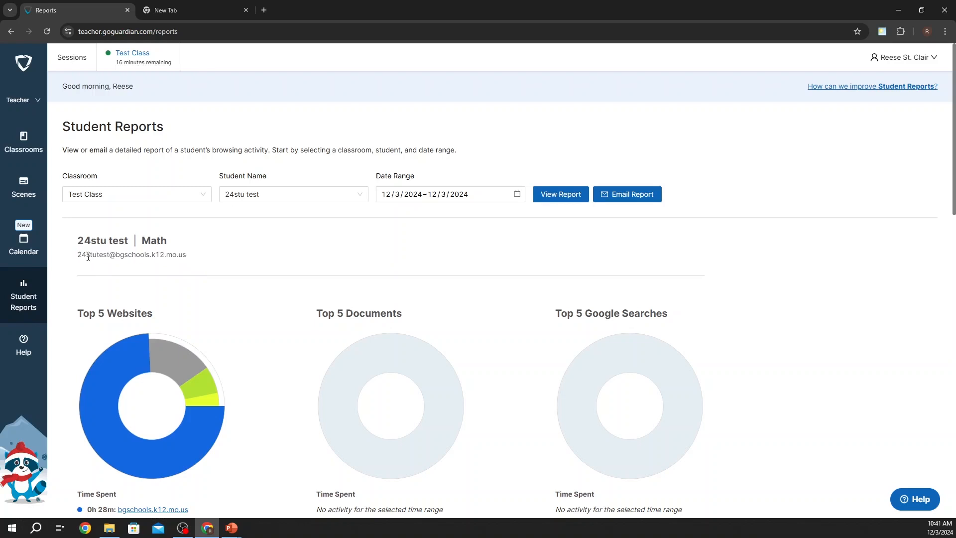
{"action": "left_click_drag", "start_coordinate": [76, 255], "coordinate": [192, 252]}
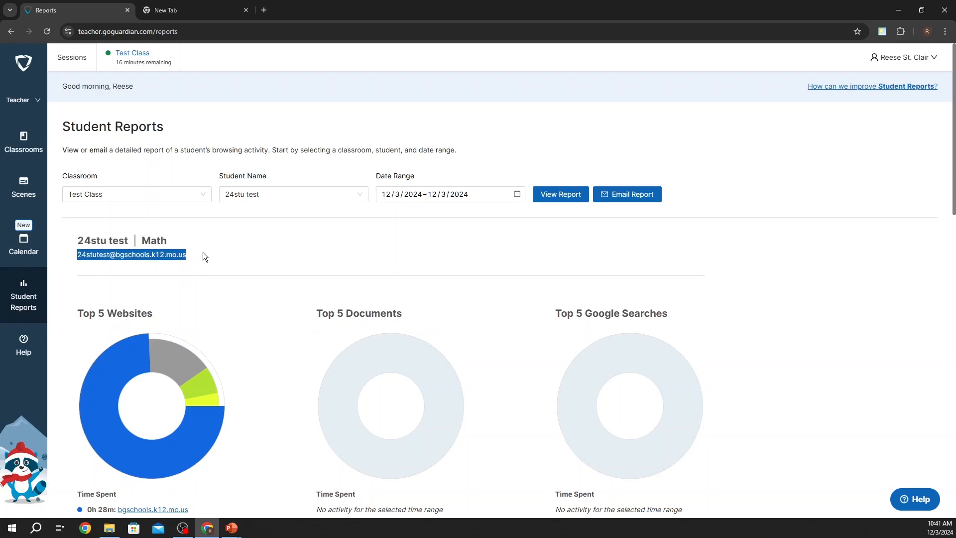